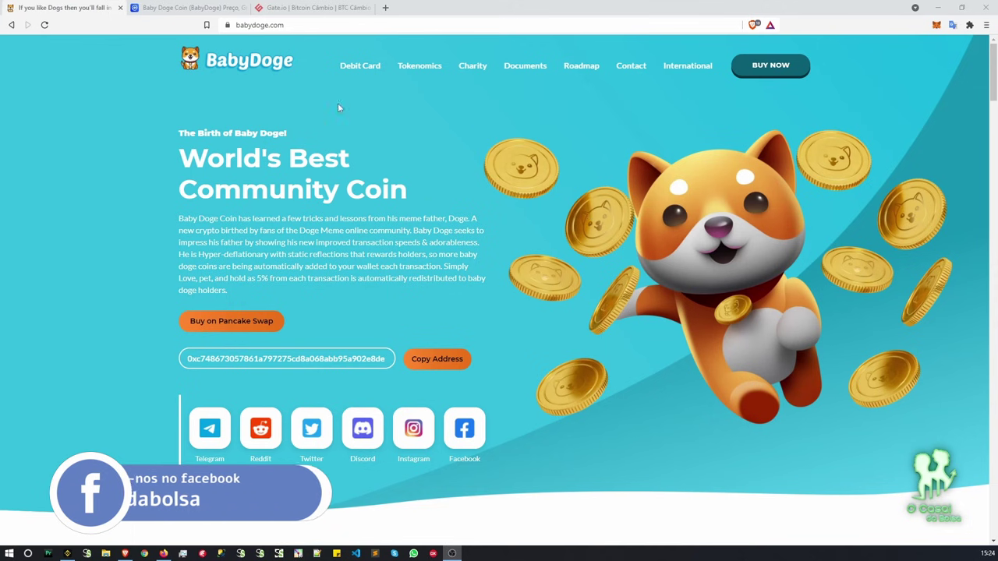
Switch Brave from the BabyDoge site to the Gate.io exchange tab.
click(312, 7)
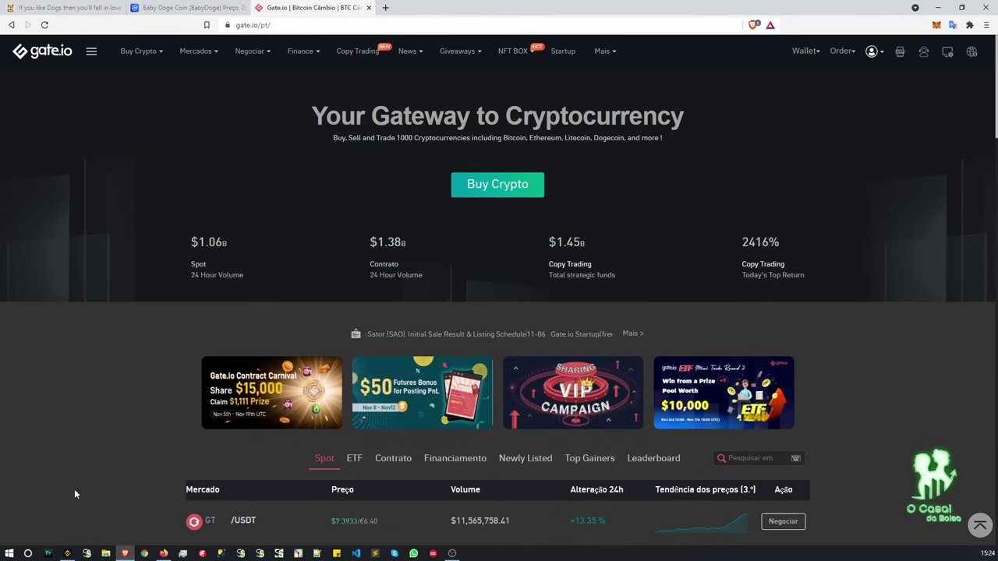
Bring up the Binance desktop app's Conta Principal wallet listing USDT, SHIB, BNB and BUSD.
click(67, 553)
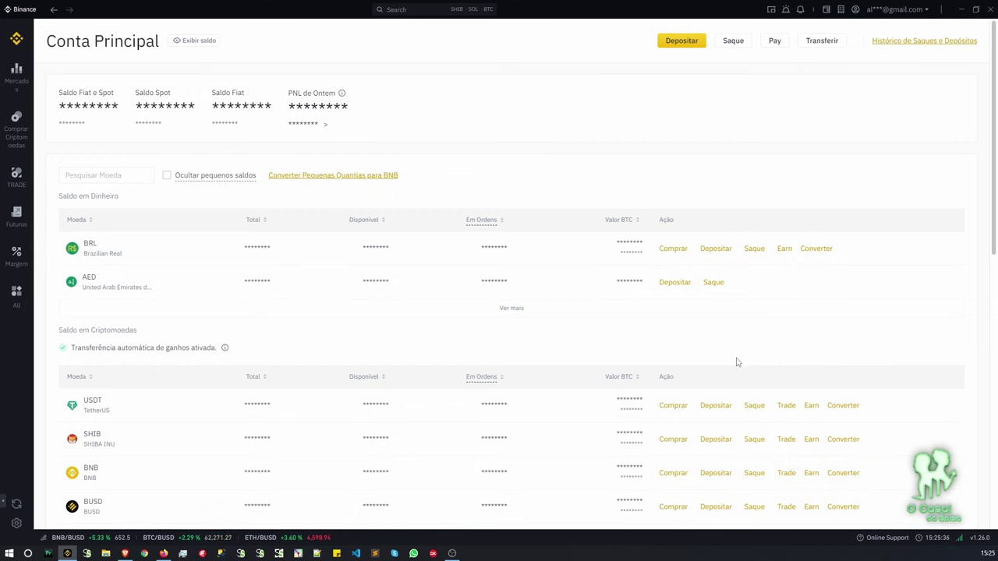
Open Binance's USDT withdrawal form, note the 15.08215595 USDT balance, then return to Gate.io.
click(746, 405)
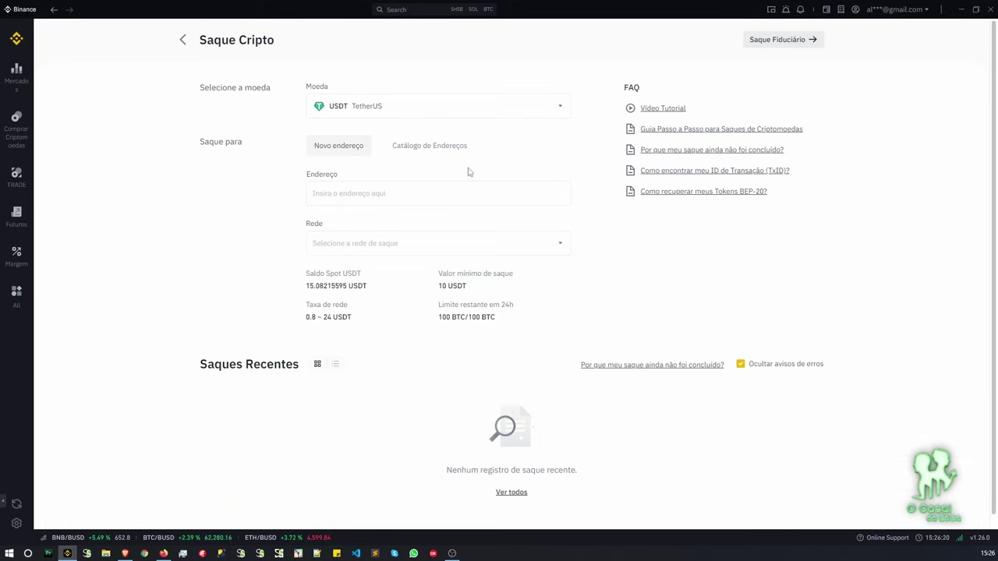
click(407, 187)
drag(374, 288, 308, 290)
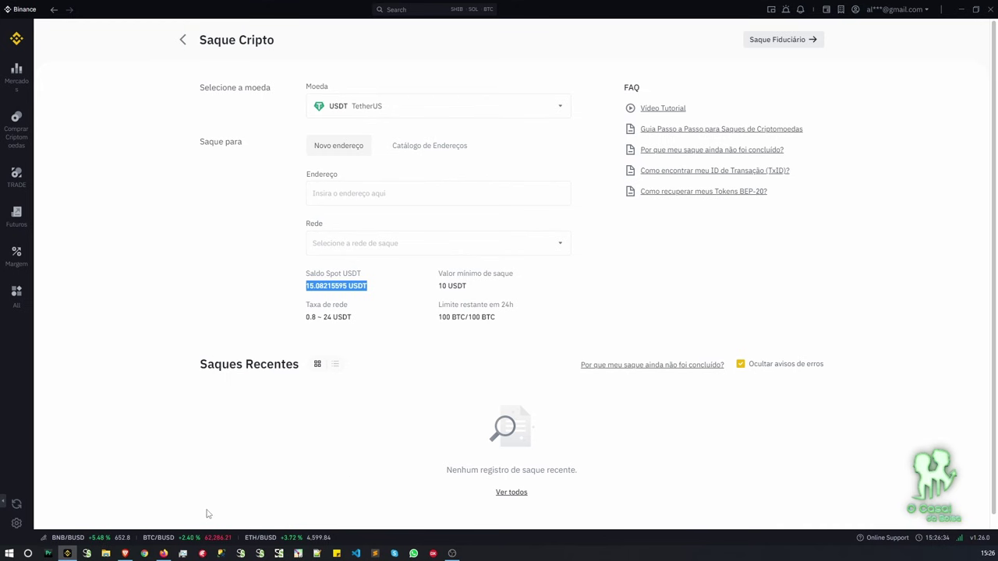
click(125, 553)
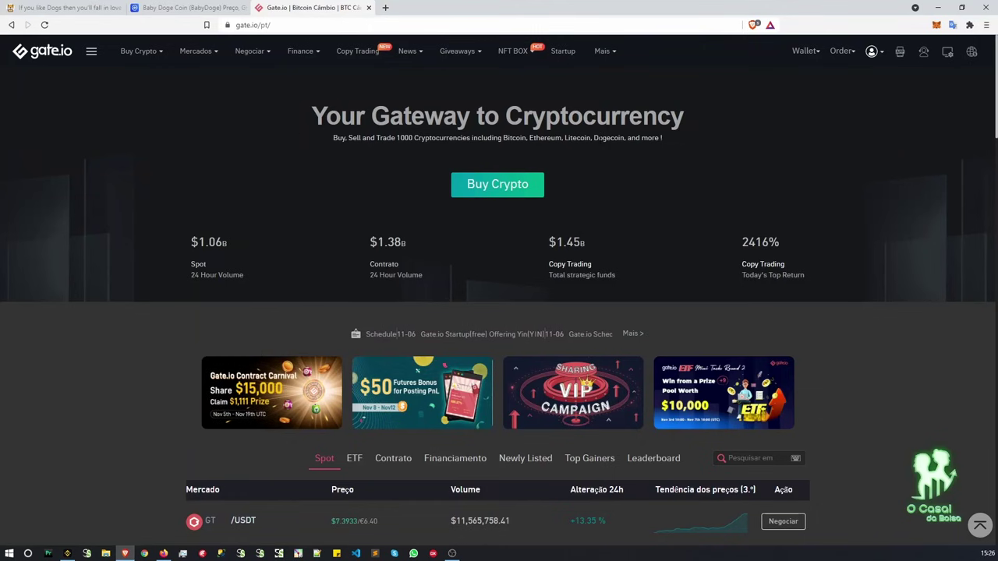
Open Gate.io's deposit page with Tether USDT as the coin.
mouse_move(816, 57)
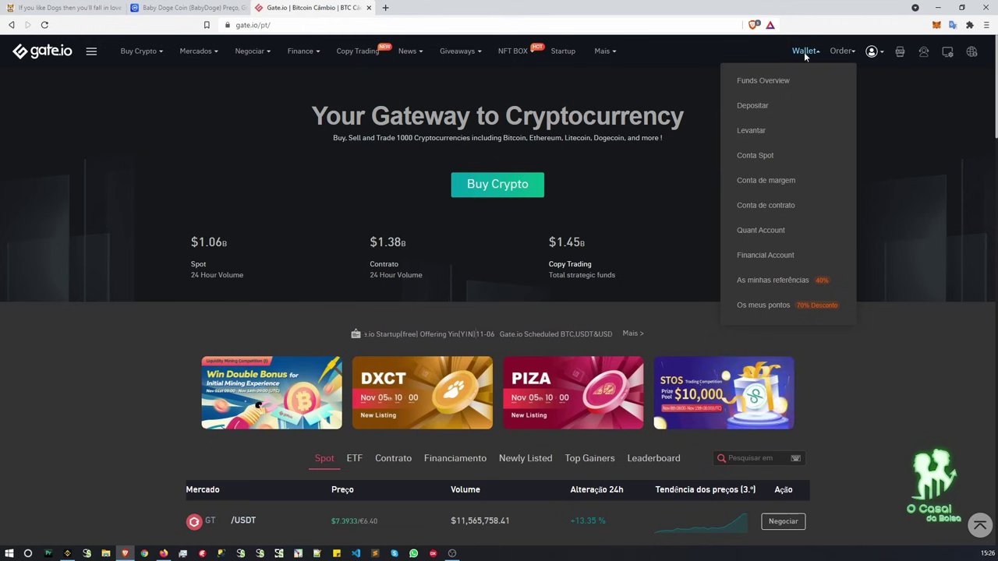
click(753, 105)
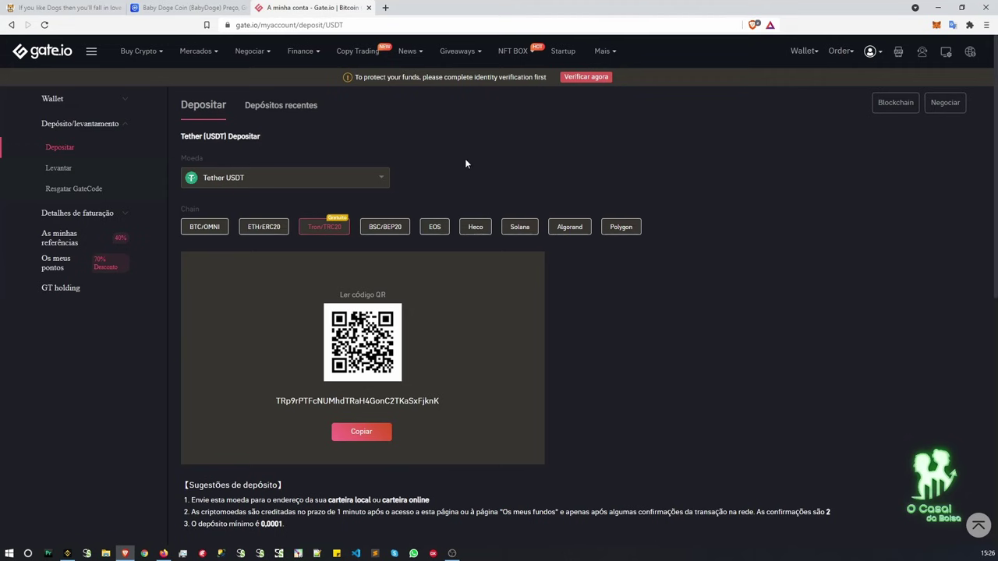
click(257, 173)
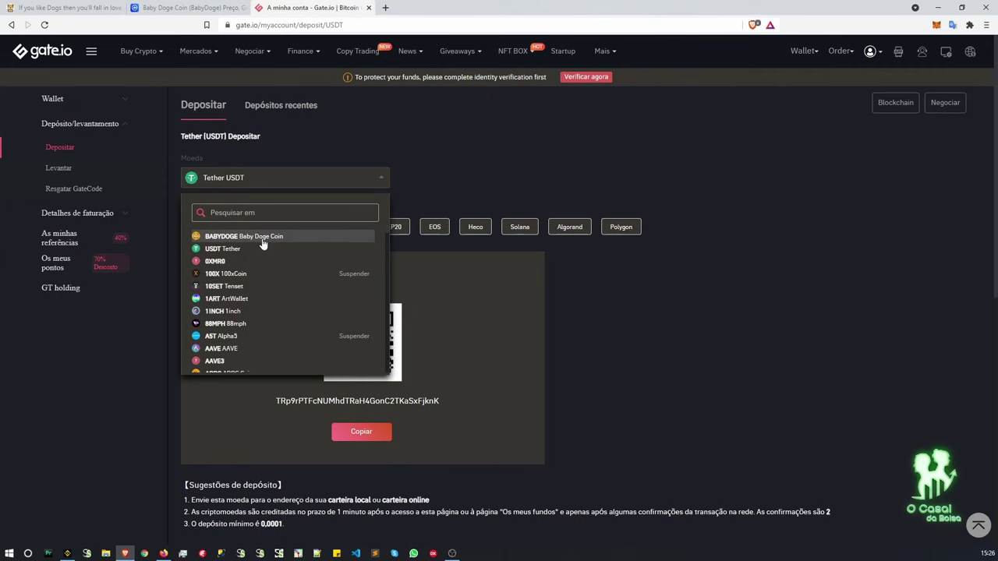
scroll(260, 278, down, 1)
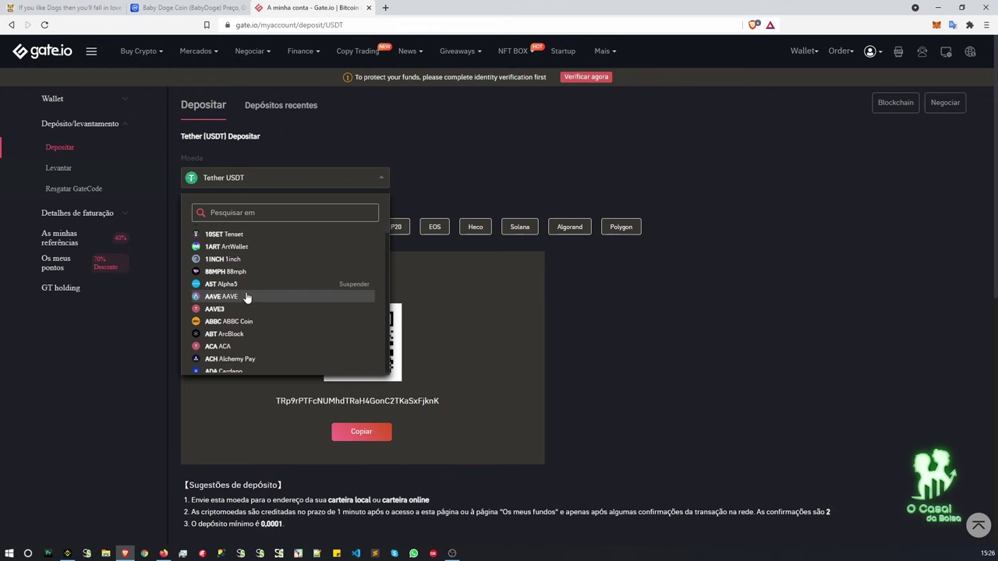
scroll(247, 296, up, 2)
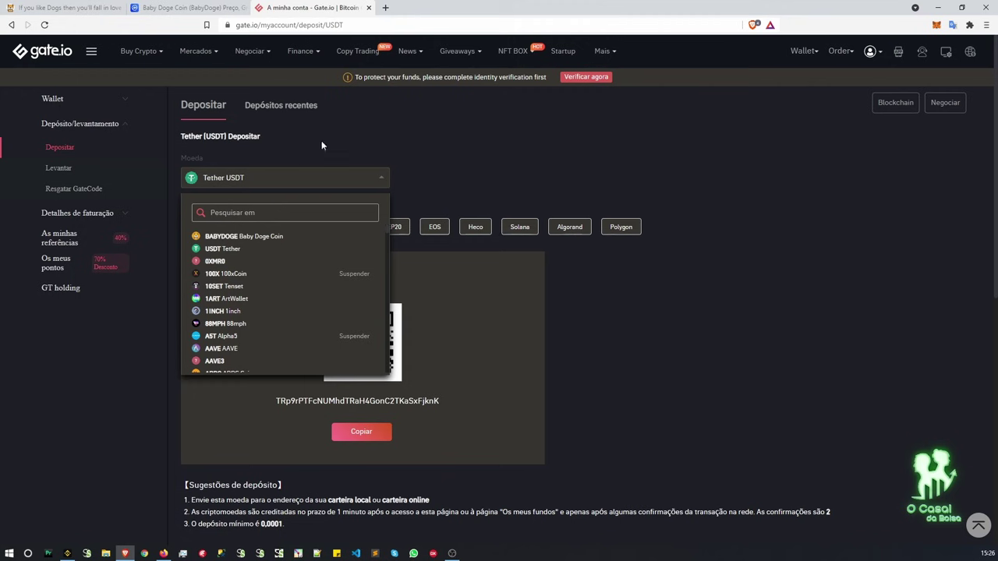
click(276, 178)
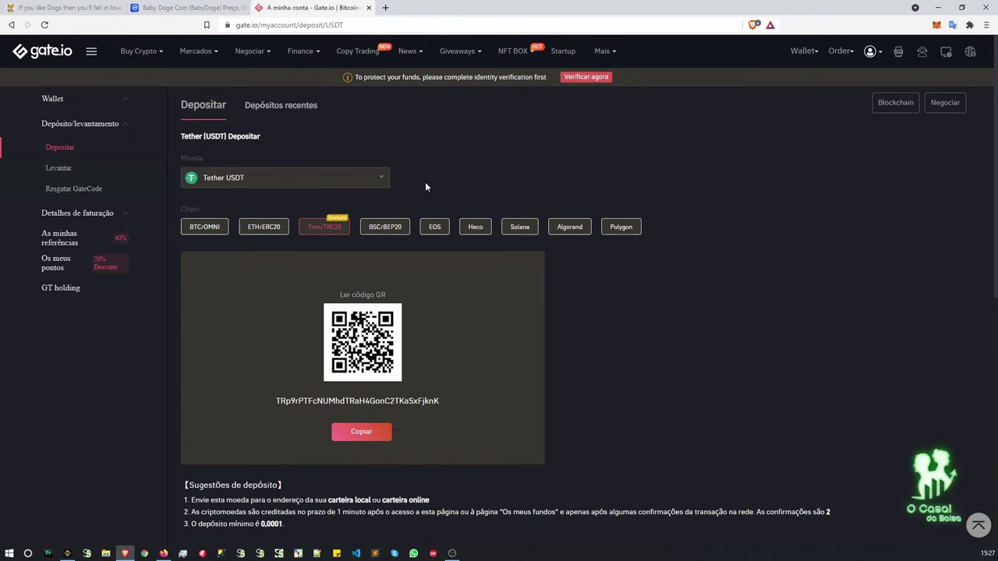
Copy the USDT deposit address for the BSC/BEP20 network and return to Binance's address field.
click(394, 227)
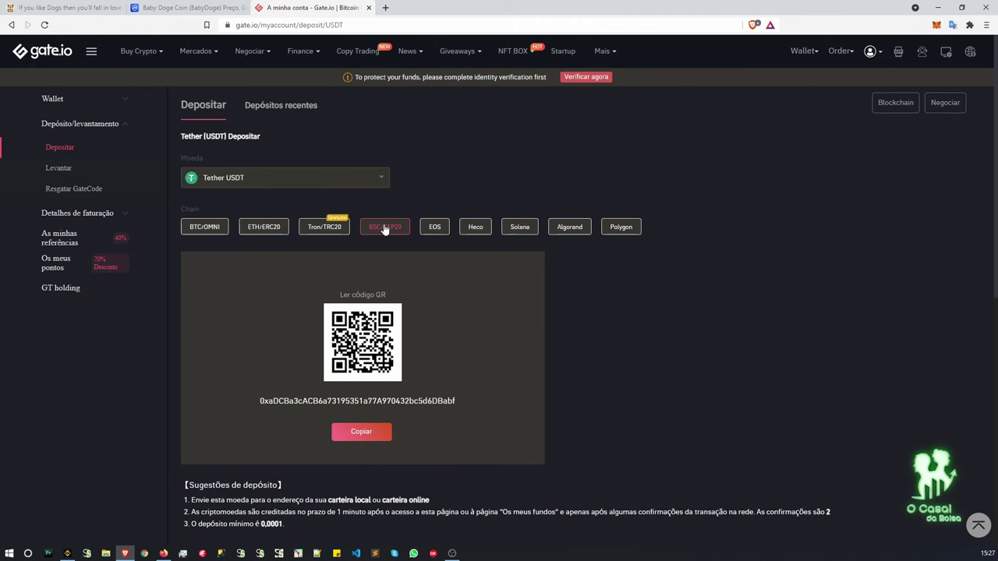
click(373, 431)
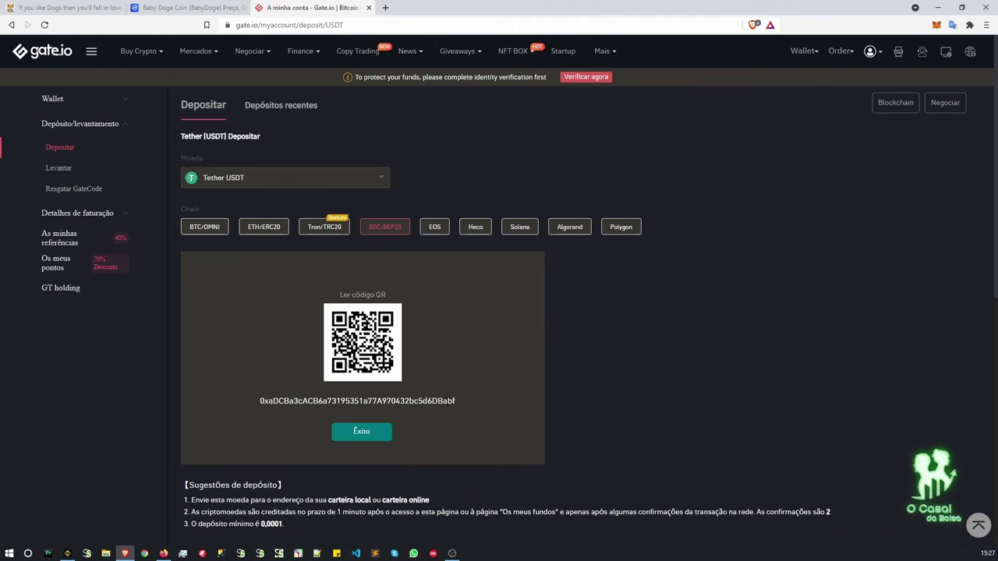
click(67, 553)
click(358, 191)
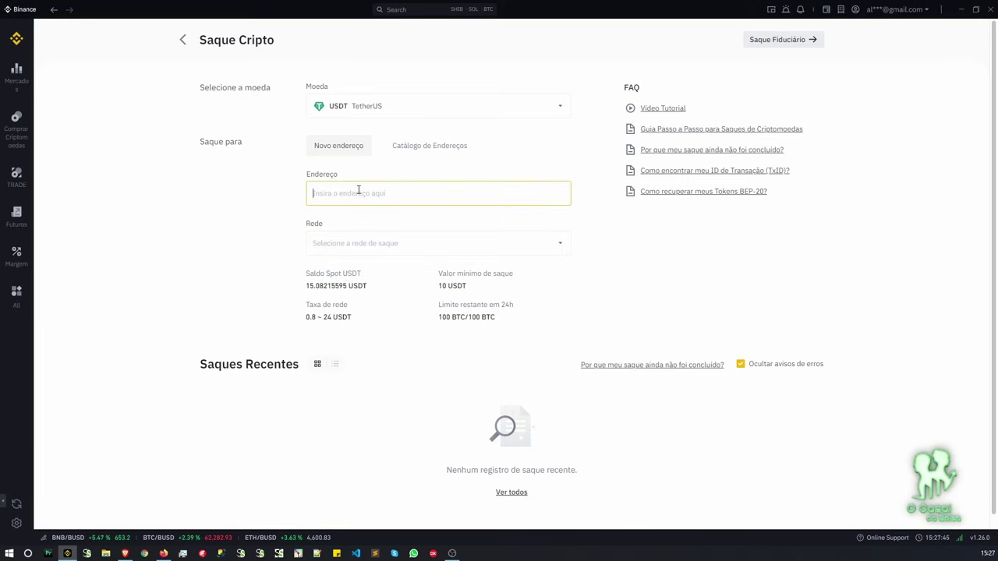
Paste the Gate.io deposit address into Binance's Endereço field and check its ending matches.
text(0xaDCBa3cAC86a73195351a77A970432bc5d6DBabf)
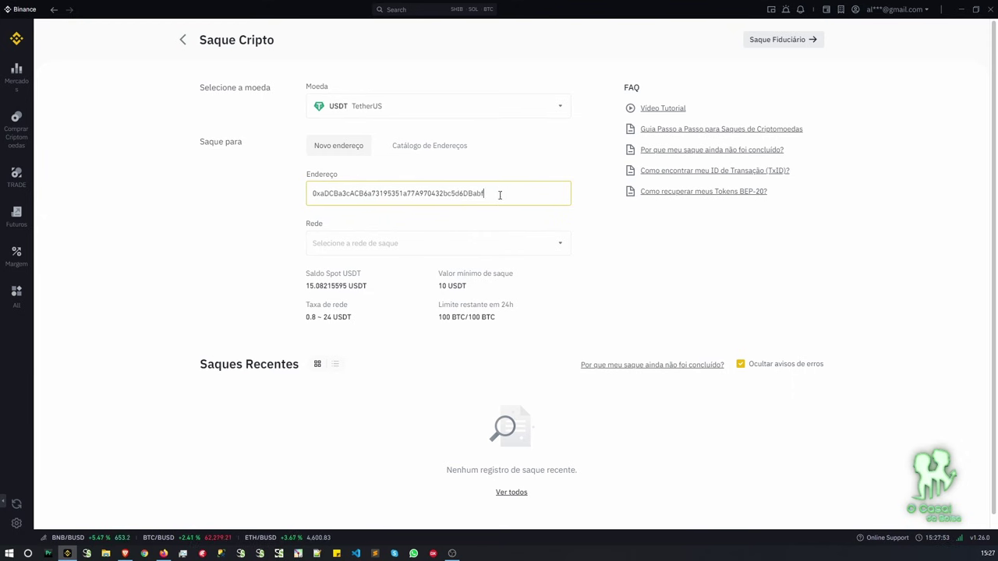
drag(492, 193, 467, 194)
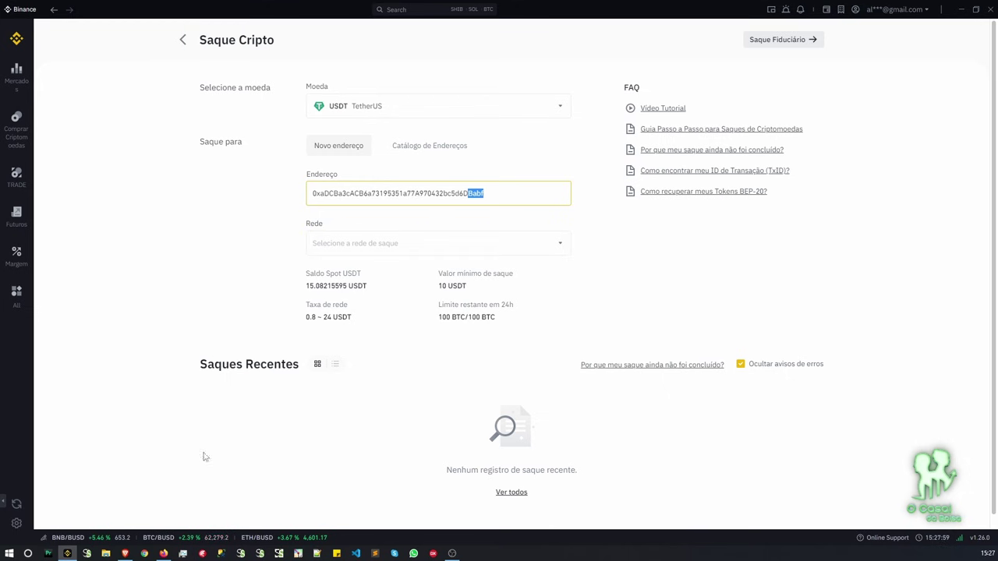
click(125, 554)
drag(458, 402, 437, 401)
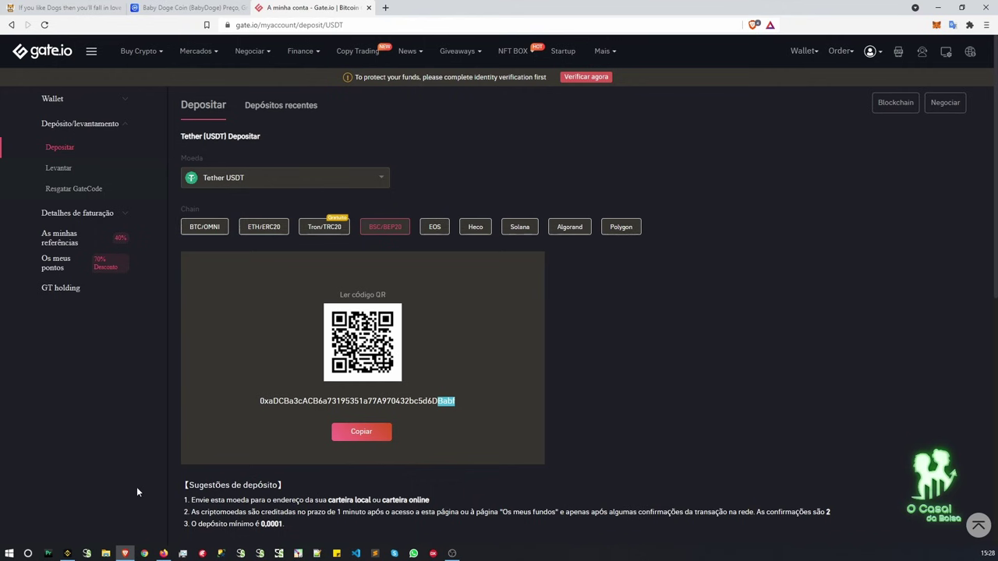
Bring up Binance's withdrawal network choices, showing BSC (BEP20) at a 0.8 USDT fee.
click(72, 554)
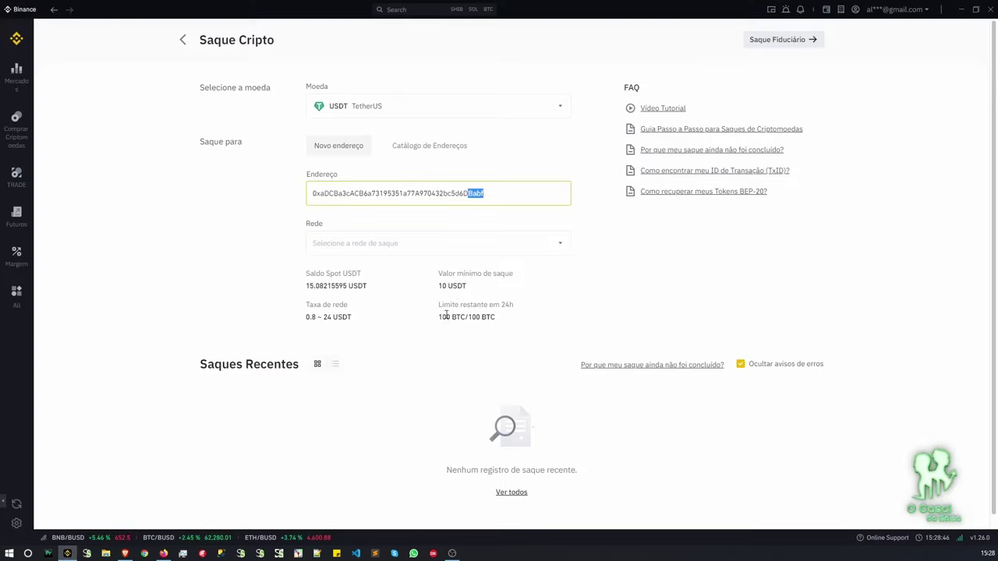
click(524, 224)
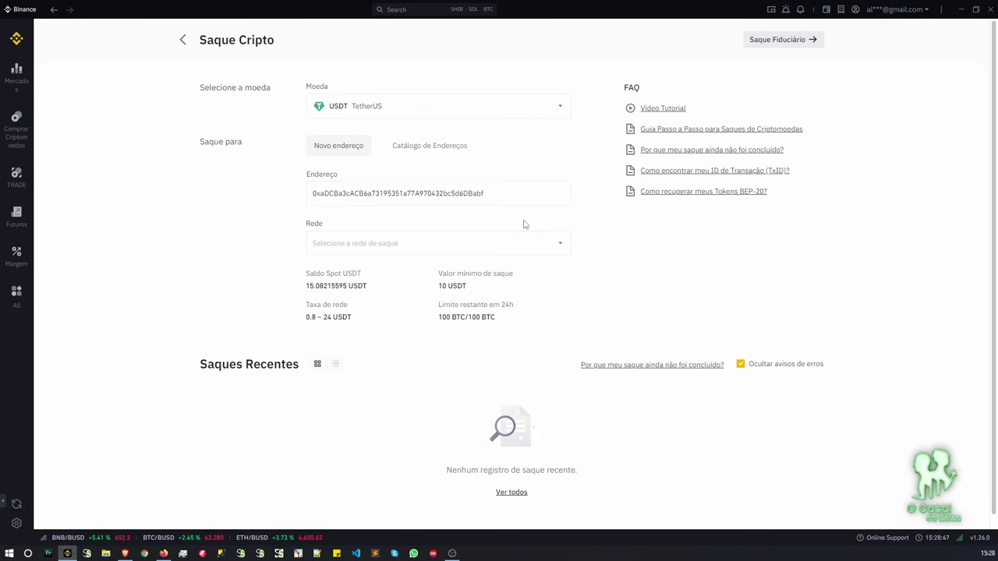
click(491, 246)
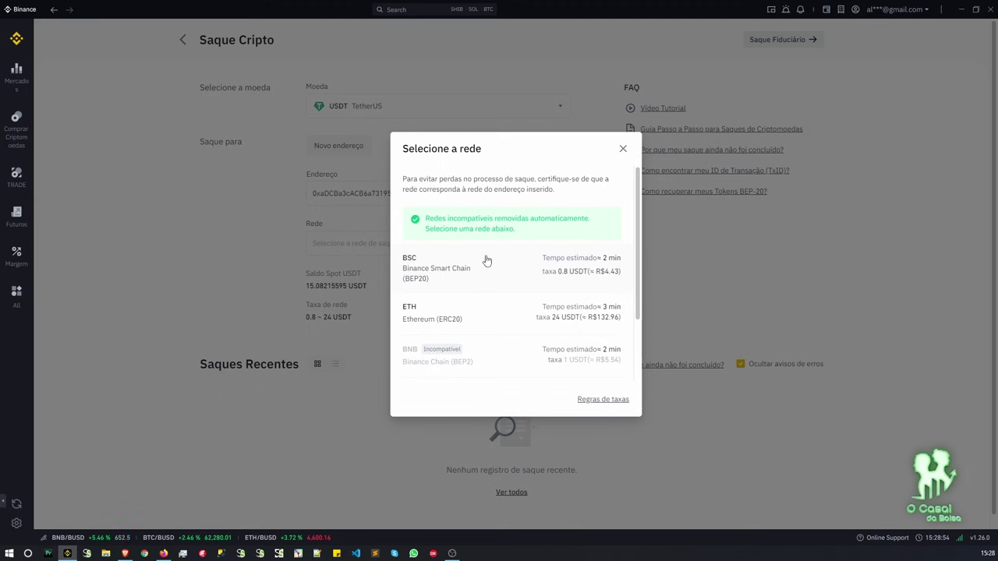
Choose the BSC (BEP20) network and withdraw the full 15.08215595 USDT balance.
click(475, 273)
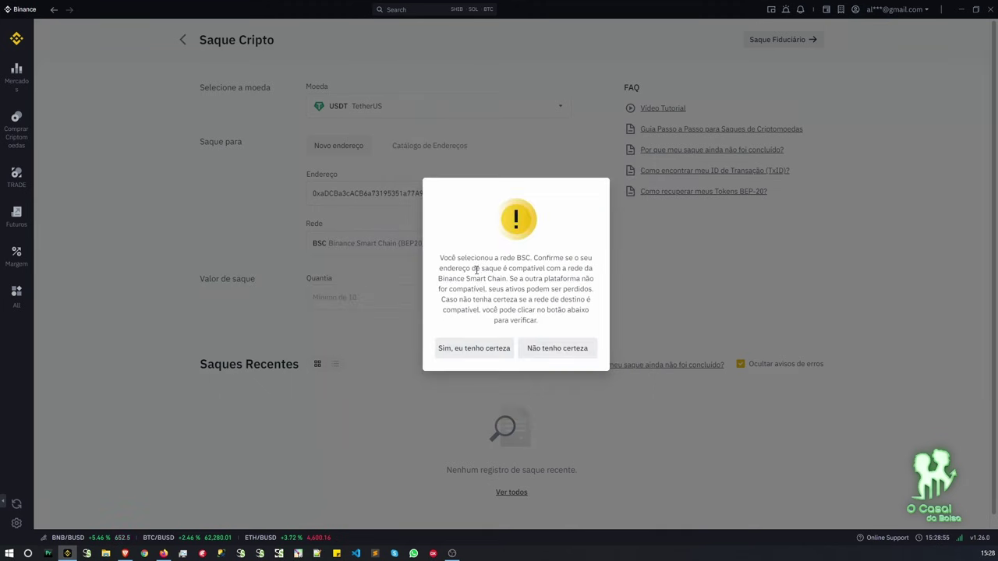
click(471, 350)
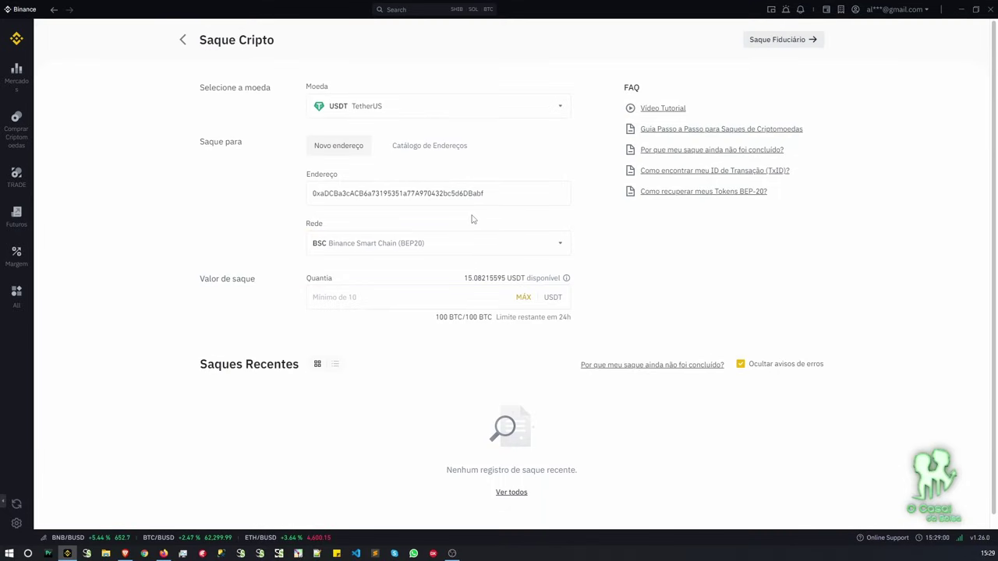
click(522, 300)
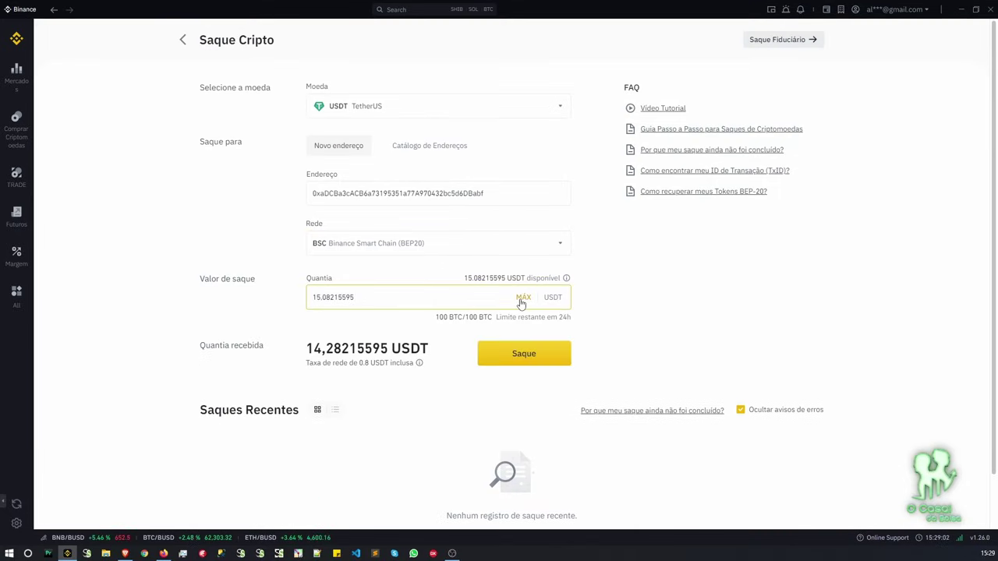
scroll(596, 303, down, 1)
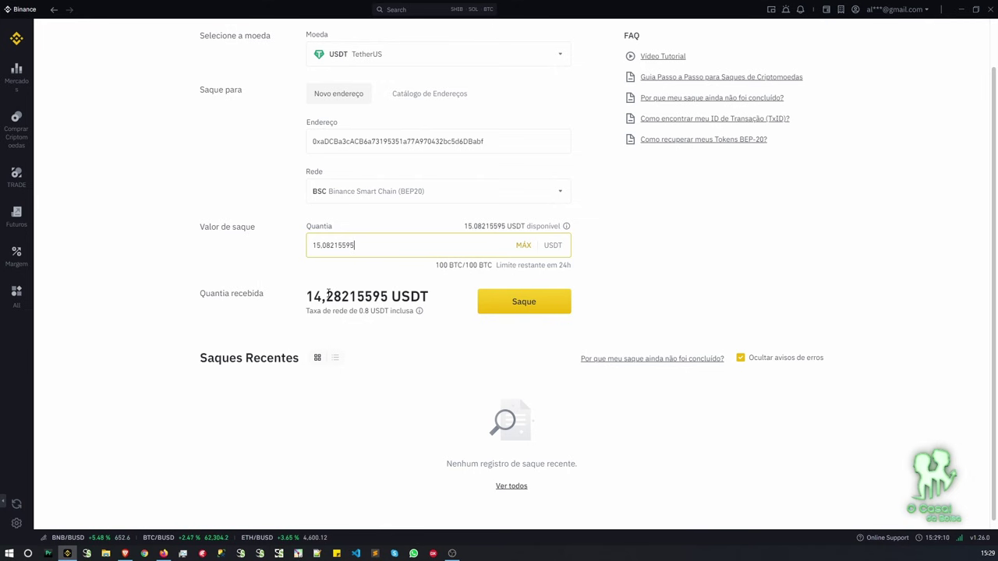
Submit the withdrawal, accept the BSC network warning, and continue to security verification.
click(514, 309)
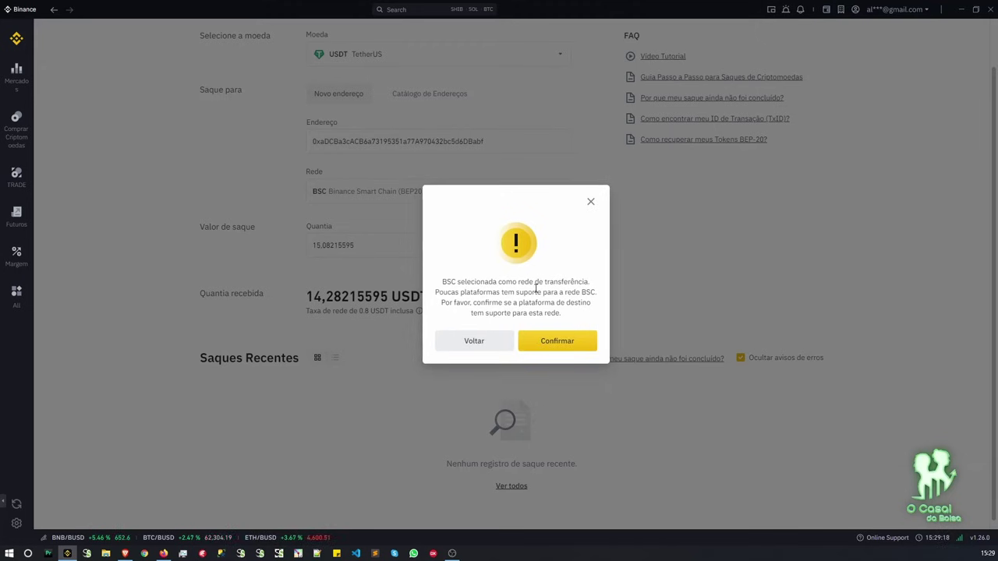
click(547, 340)
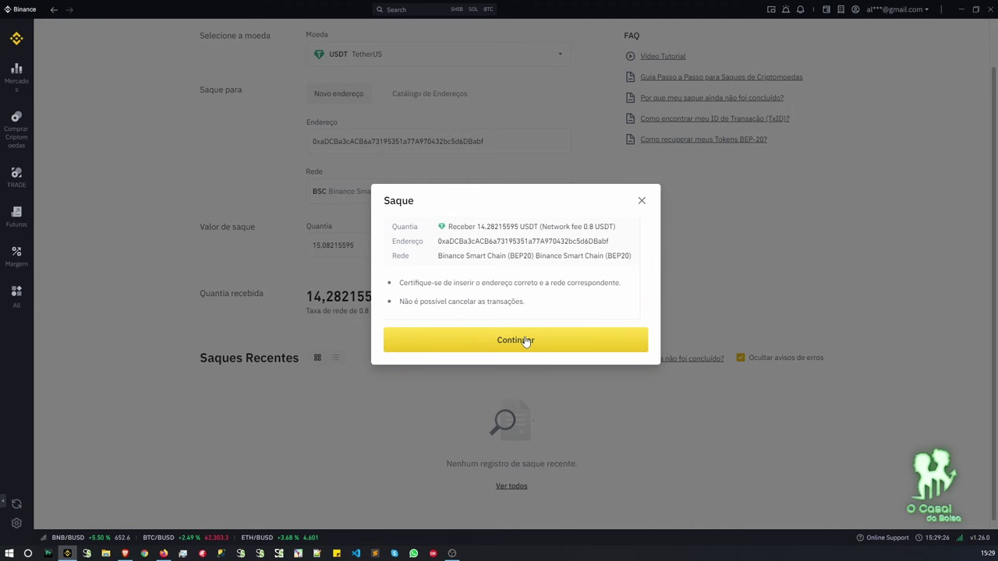
click(526, 340)
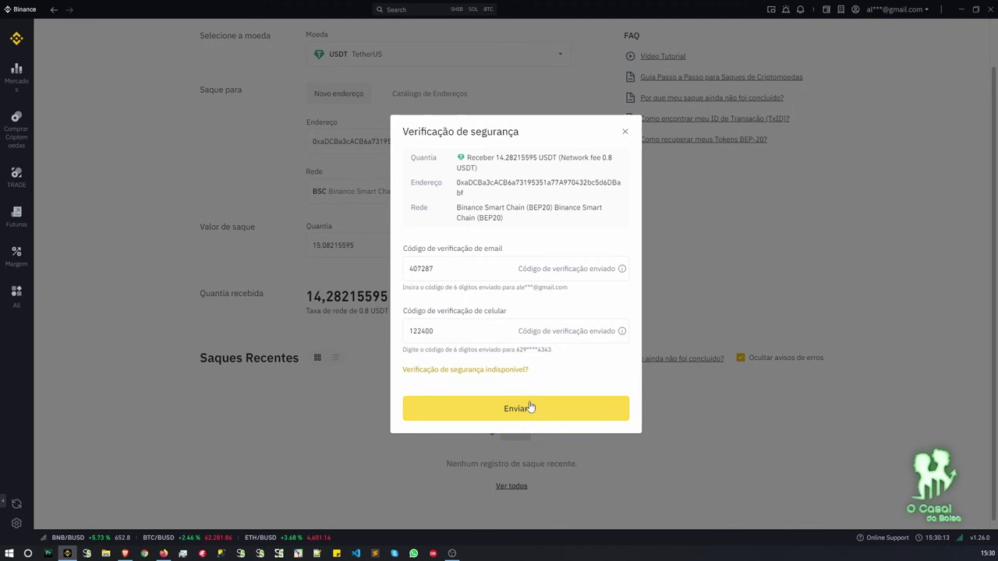
Send the 14.28215595 USDT withdrawal with the email and phone verification codes.
click(530, 405)
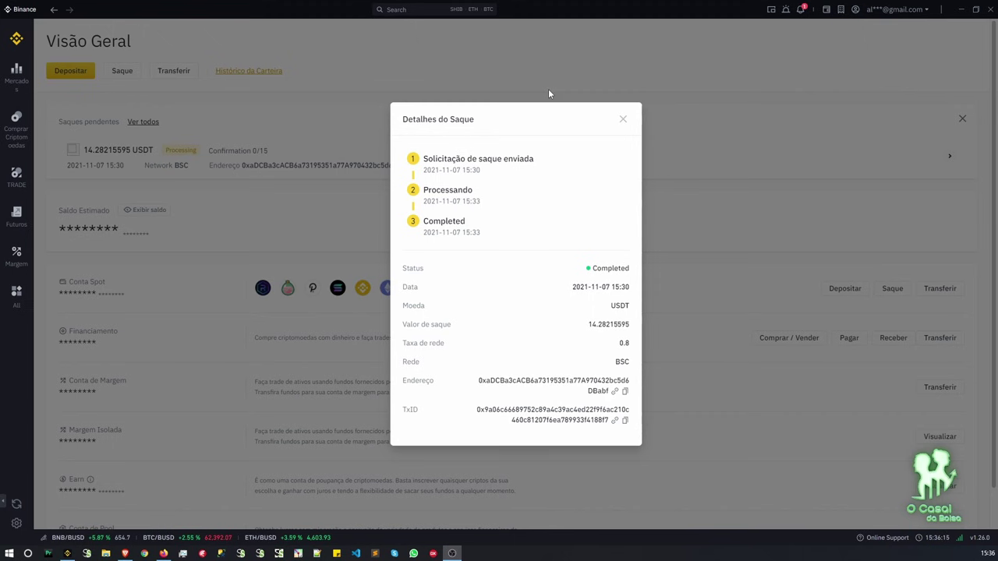
Close Binance's withdrawal details and view Gate.io's wallet showing 14.71 USD total.
click(623, 120)
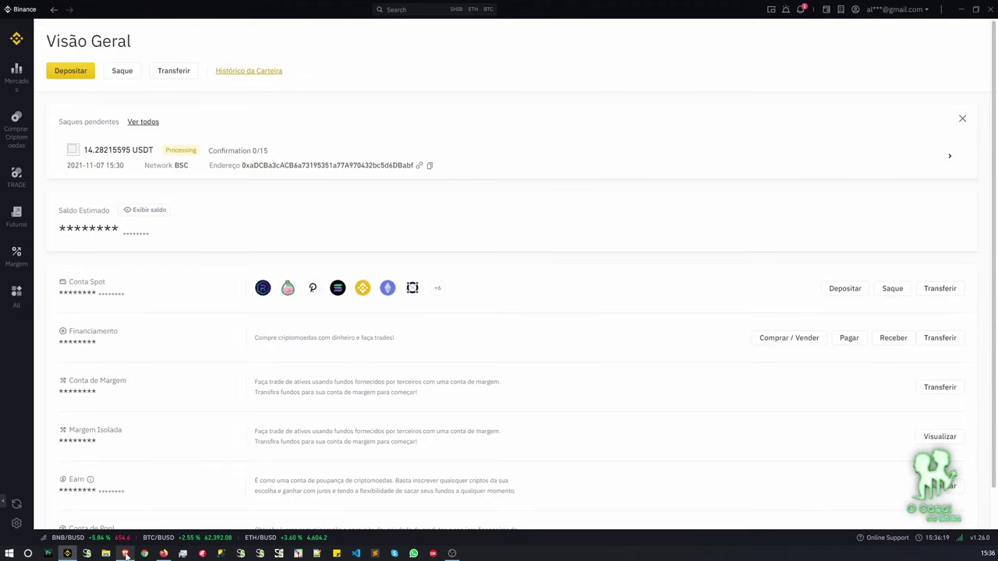
mouse_move(125, 554)
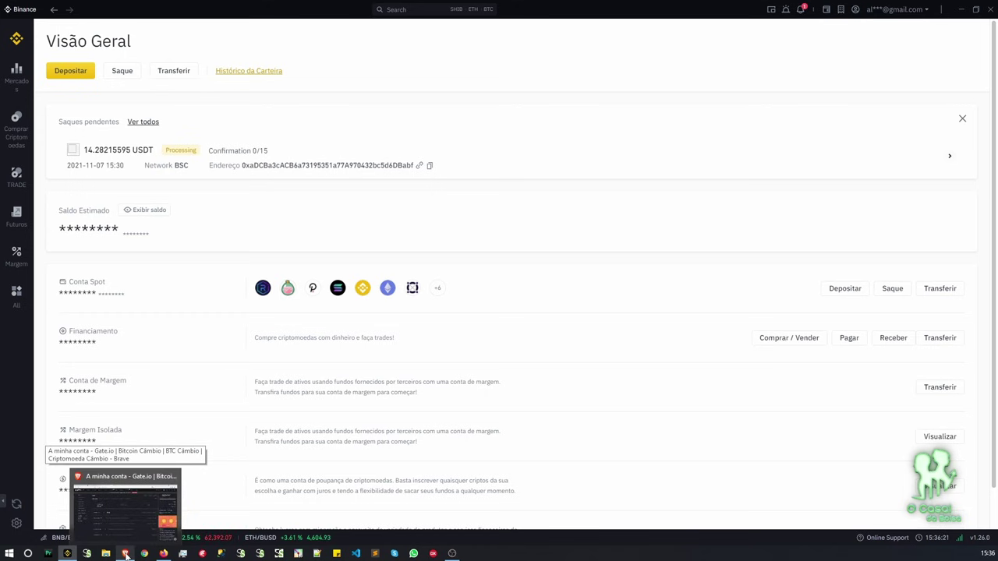
click(124, 555)
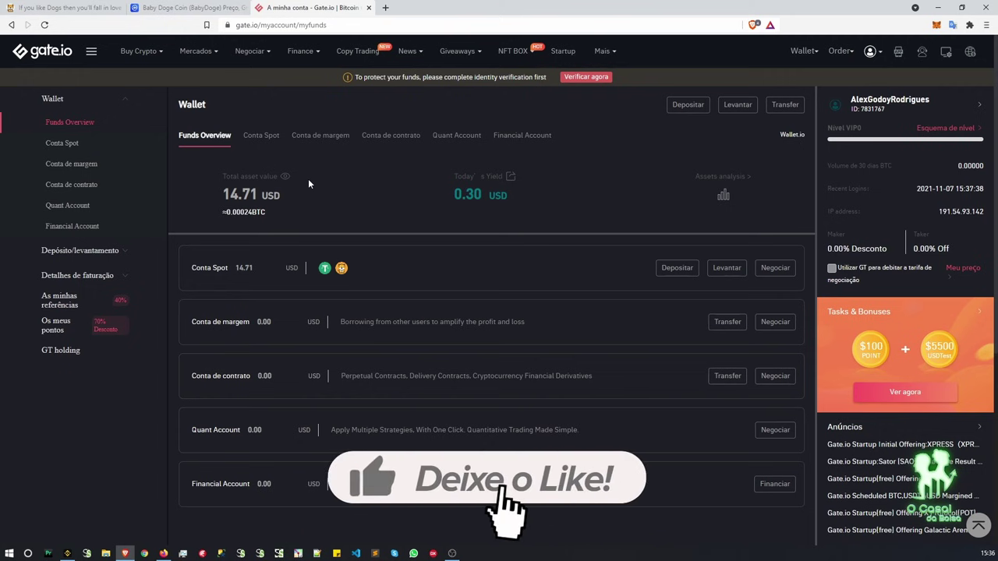
Highlight the 14.71 USD total, then open Mercados > Market Price for USDT spot pairs.
triple_click(224, 194)
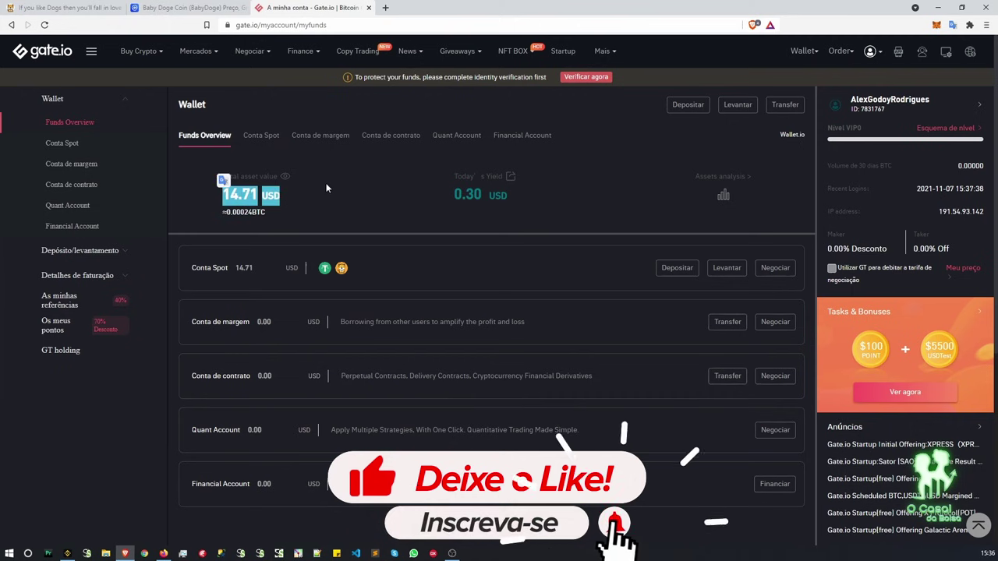
click(354, 184)
mouse_move(201, 51)
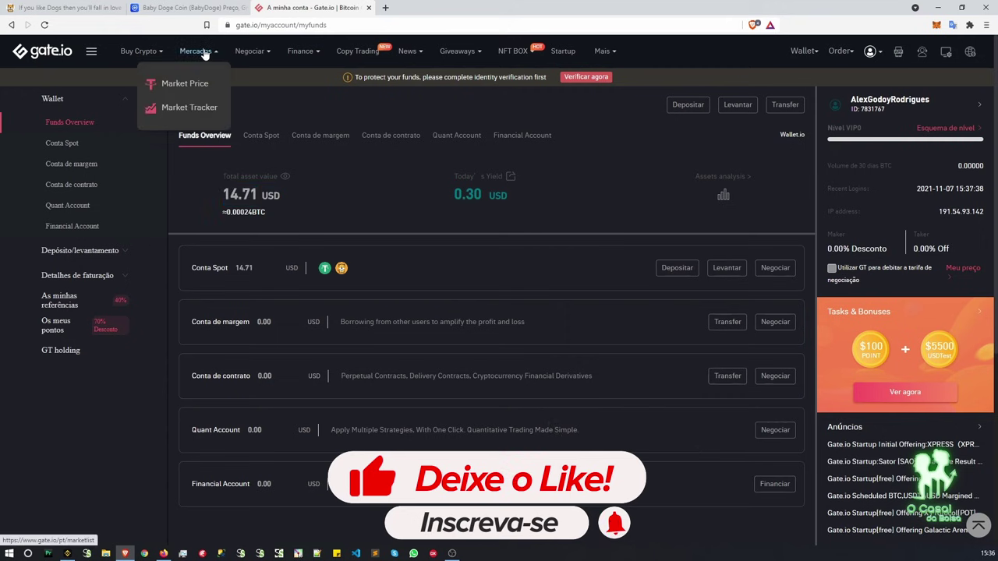
click(187, 90)
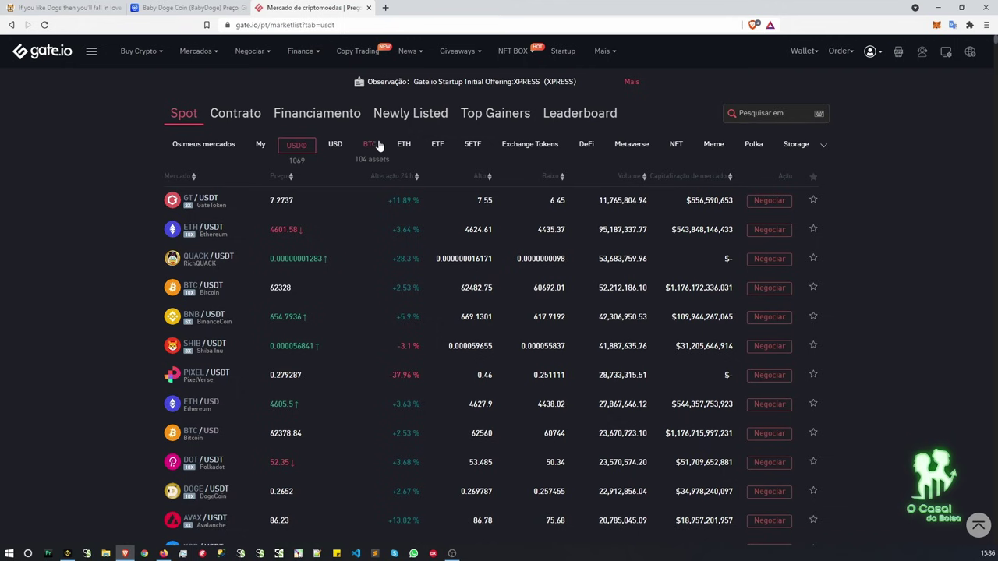
click(379, 144)
click(404, 145)
click(295, 146)
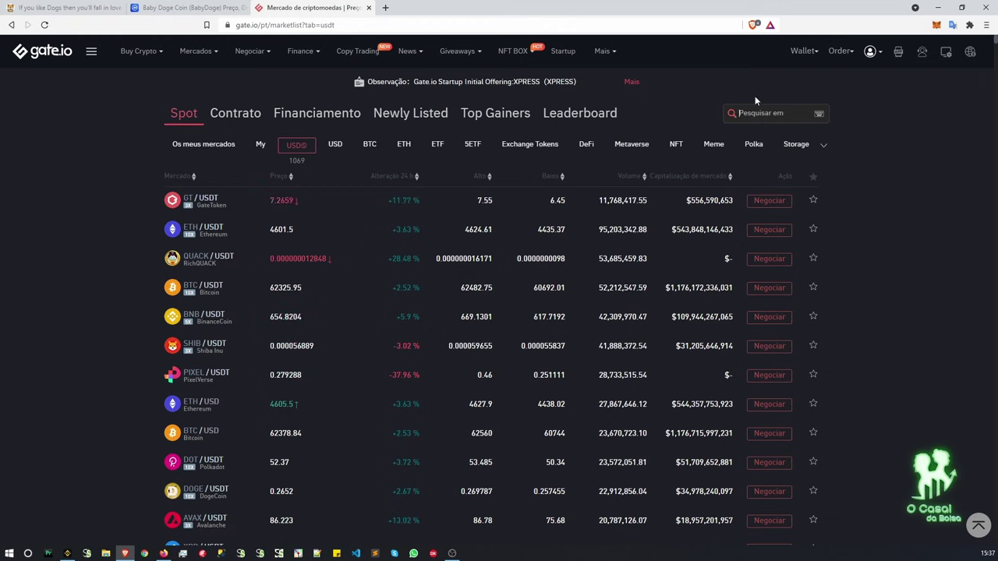
Search 'baby' and open the BABYDOGE_USDT spot trading pair.
click(739, 113)
text(ba)
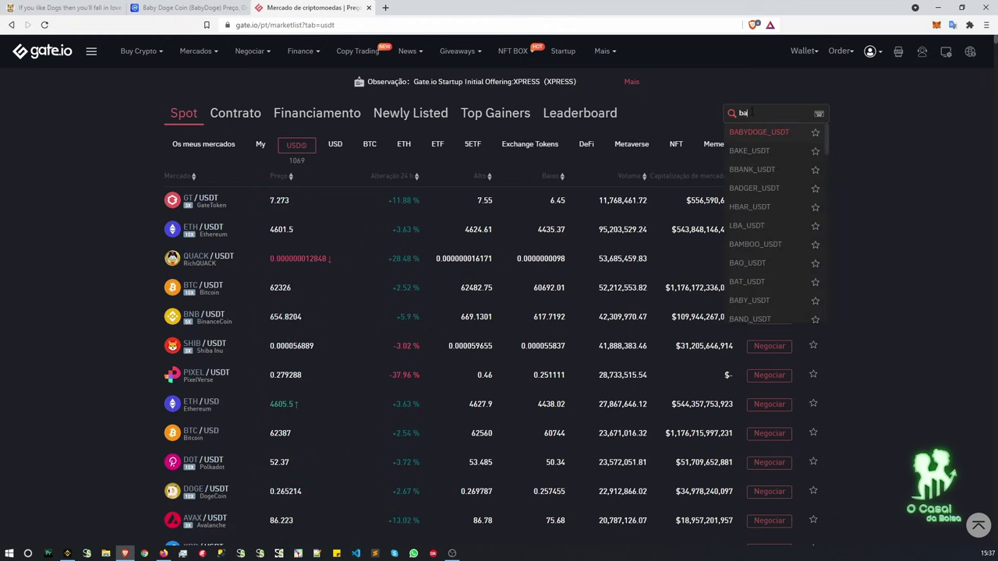
text(by)
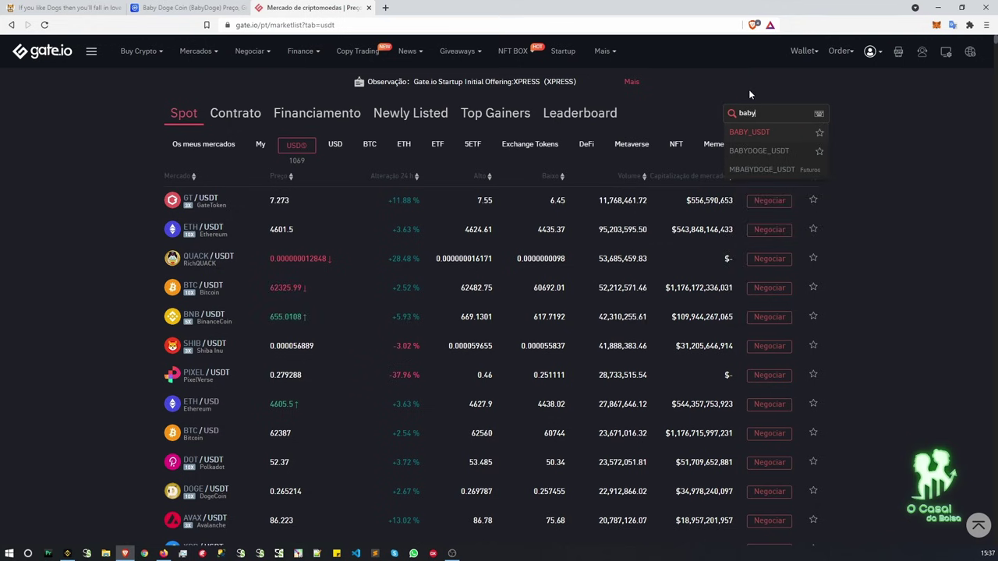
click(759, 151)
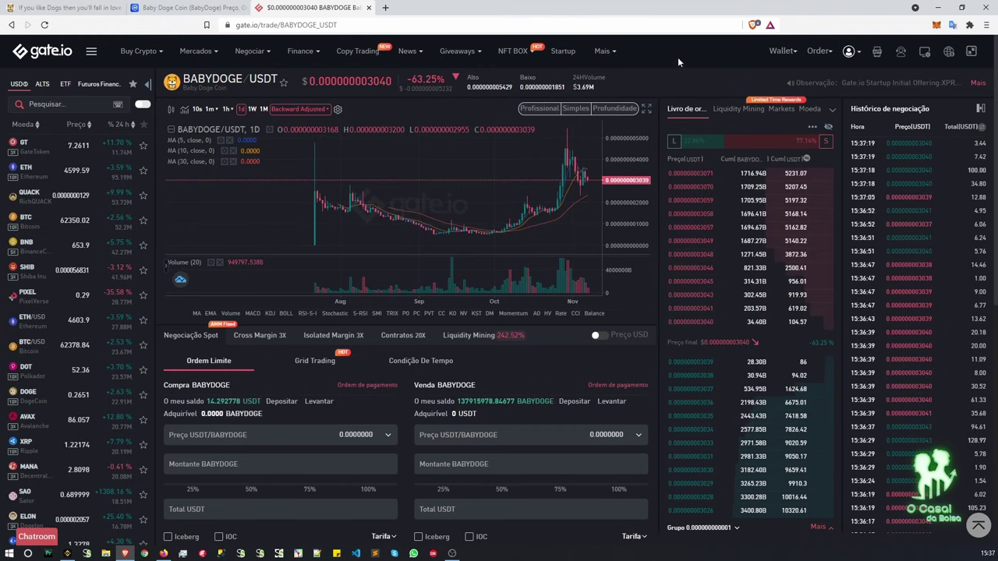
Scroll down the BABYDOGE/USDT page to the Compra/Venda forms and the Minhas ordens panel.
scroll(678, 52, down, 1)
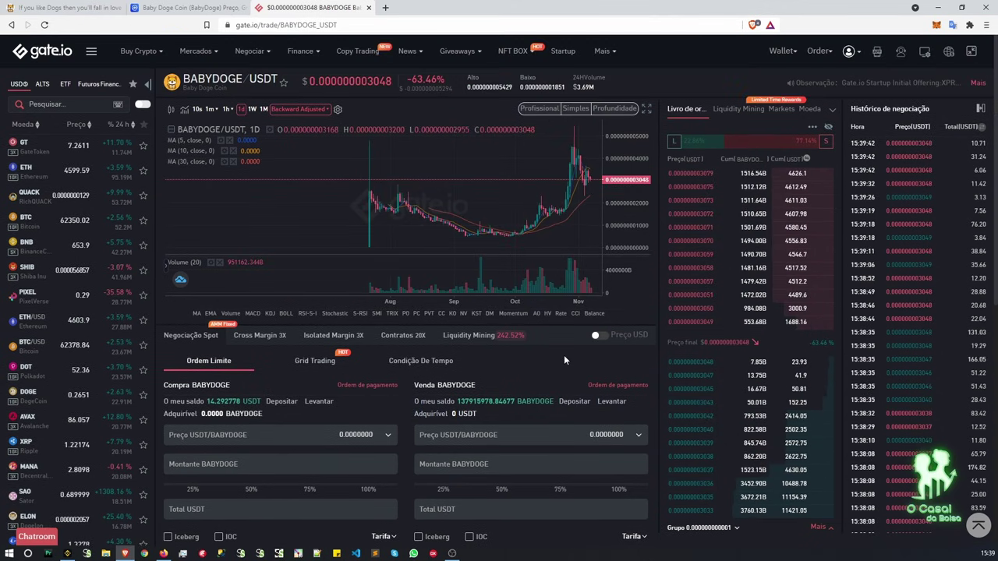
scroll(564, 354, down, 2)
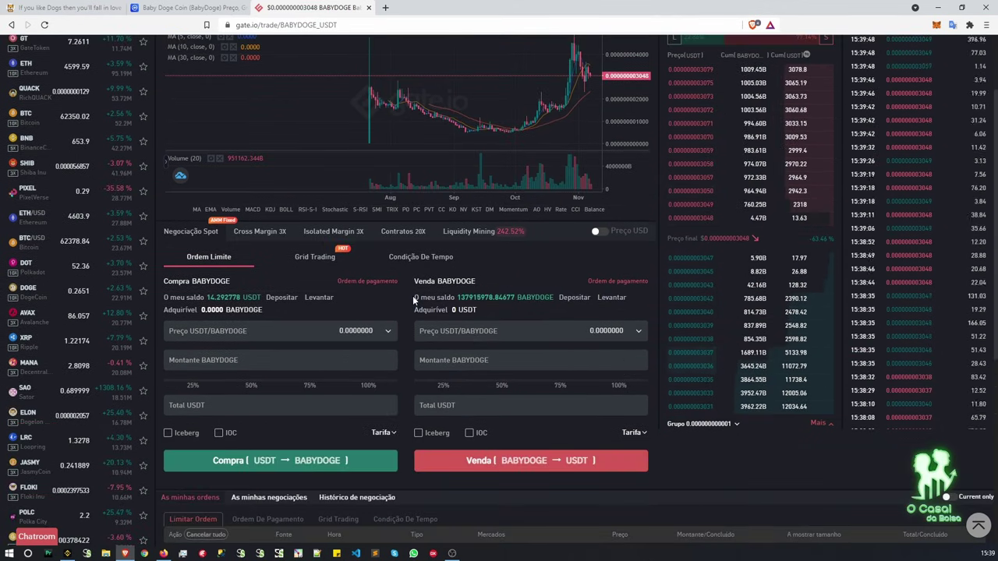
scroll(412, 297, down, 2)
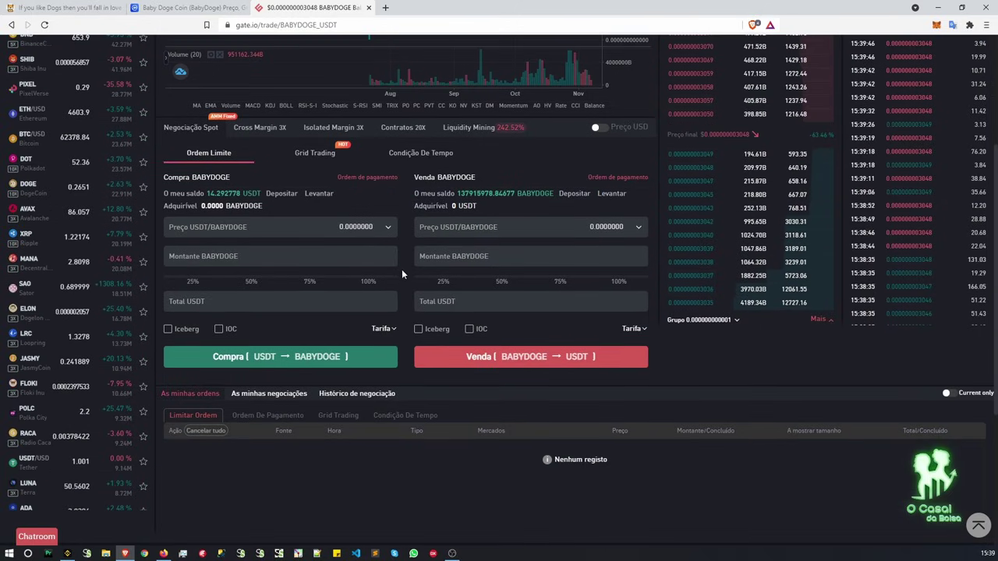
Set the BABYDOGE limit buy price to the last price plus 1%.
click(387, 227)
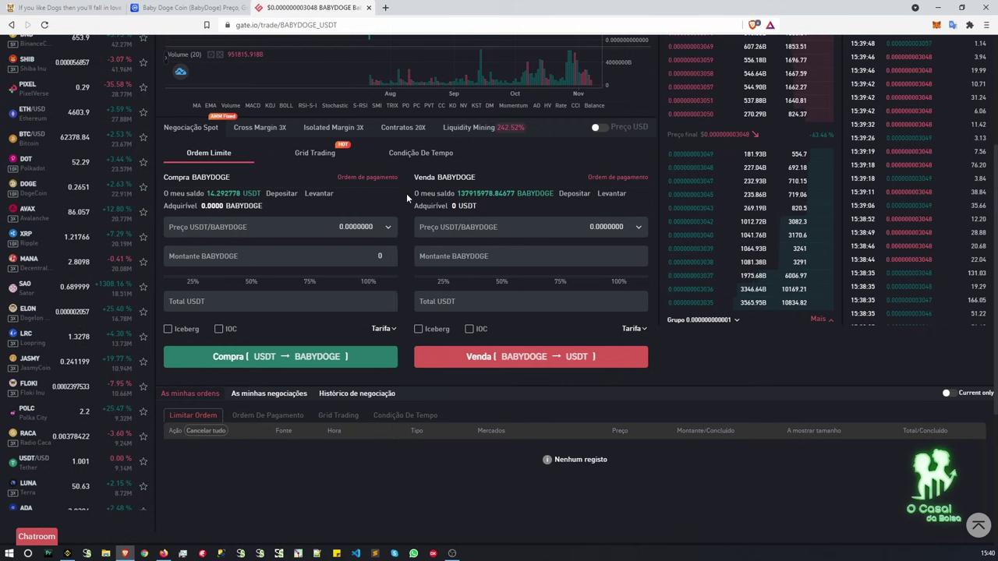
click(390, 228)
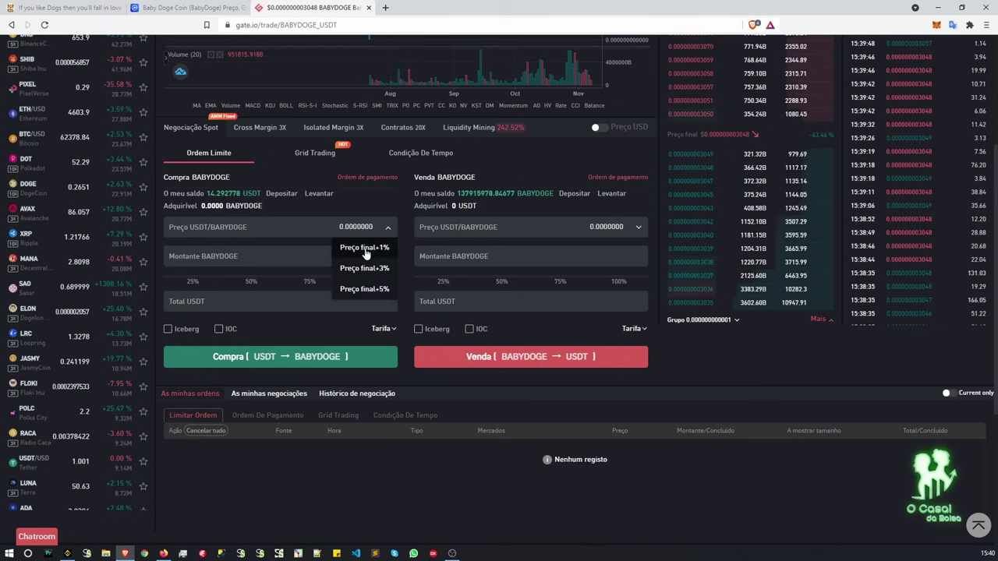
click(365, 250)
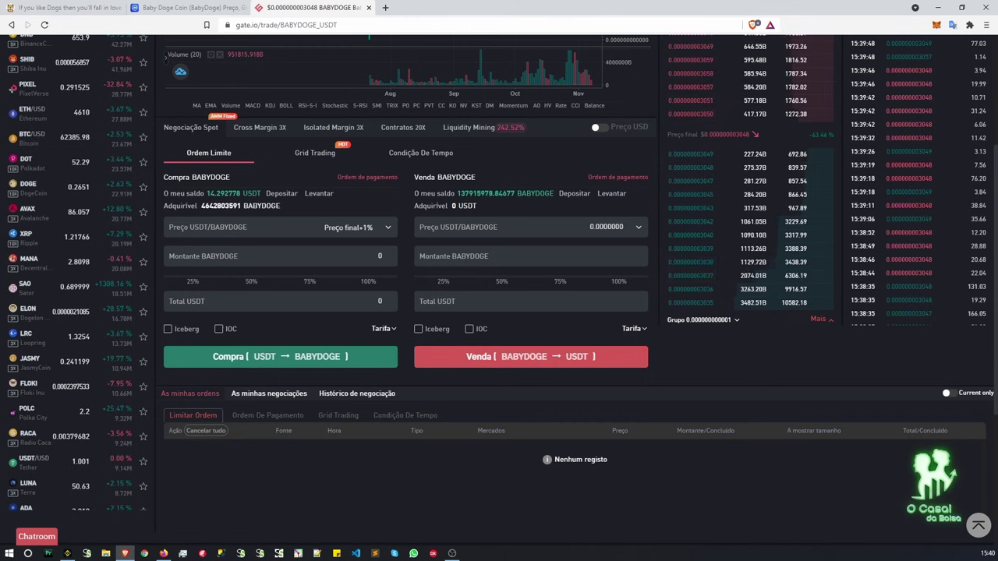
click(367, 262)
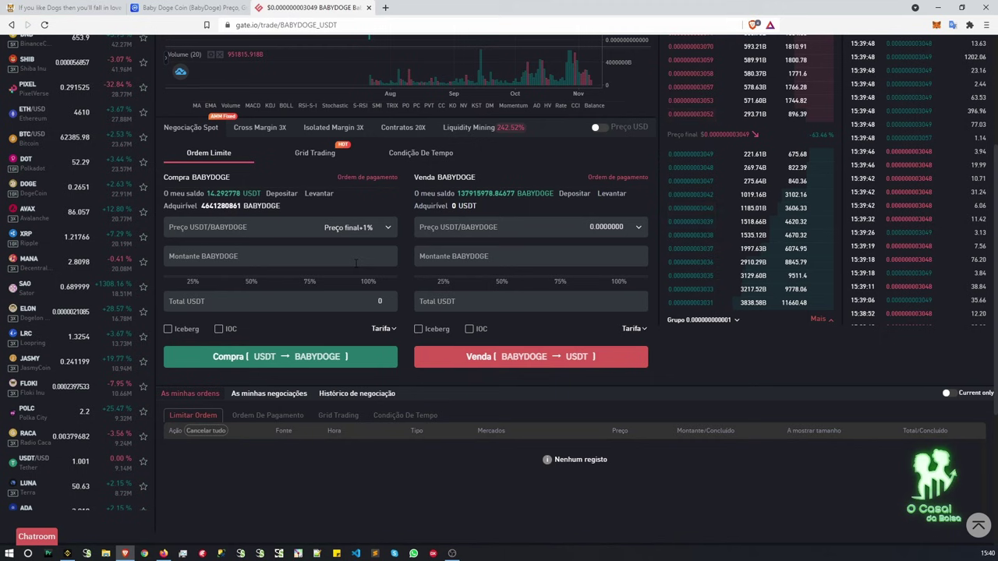
click(376, 281)
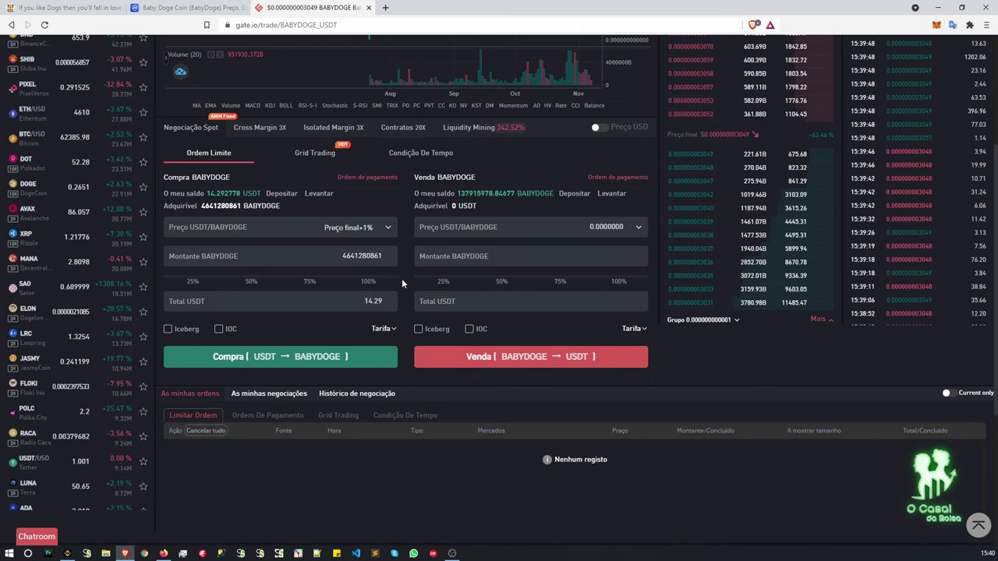
scroll(394, 284, down, 1)
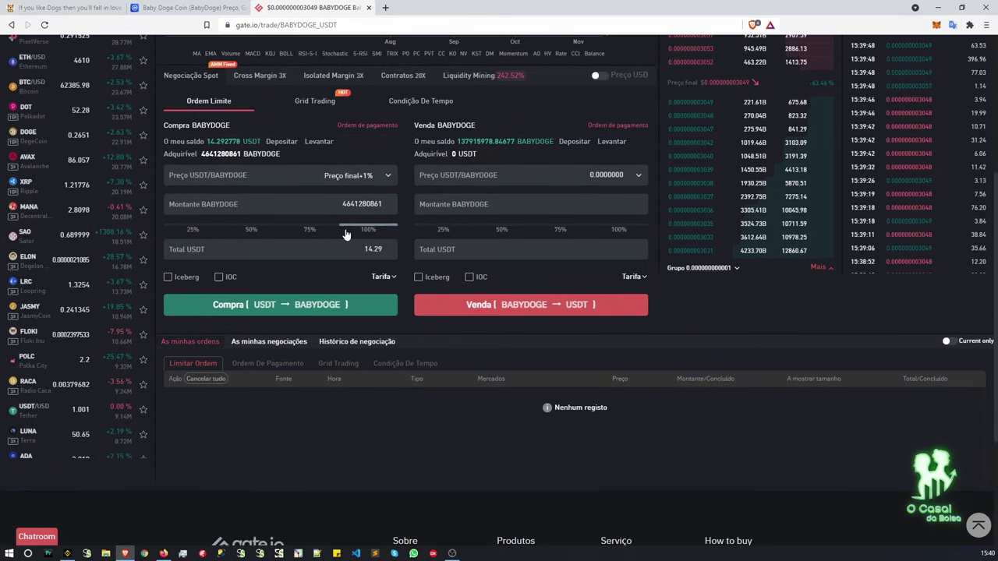
click(270, 228)
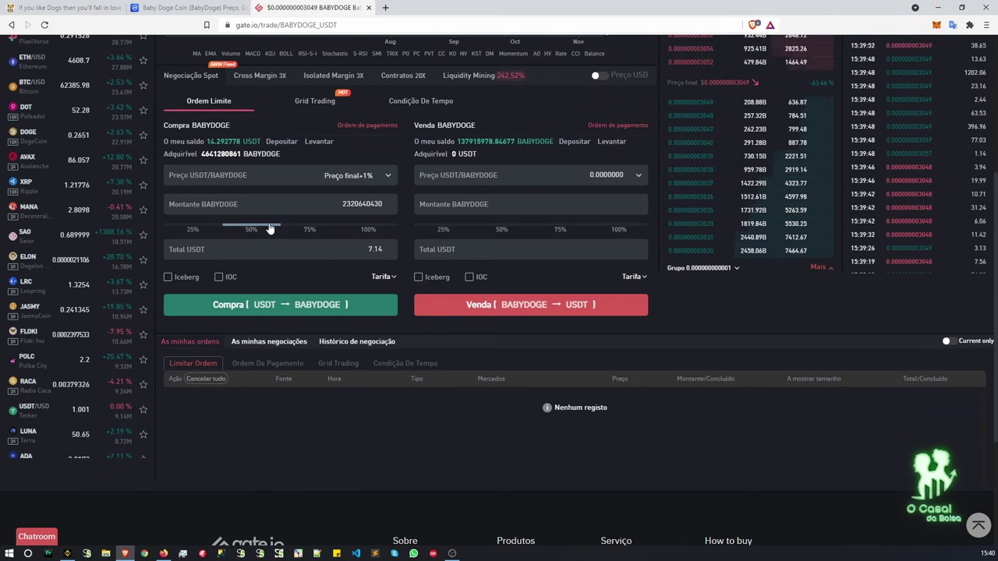
drag(268, 228, 359, 227)
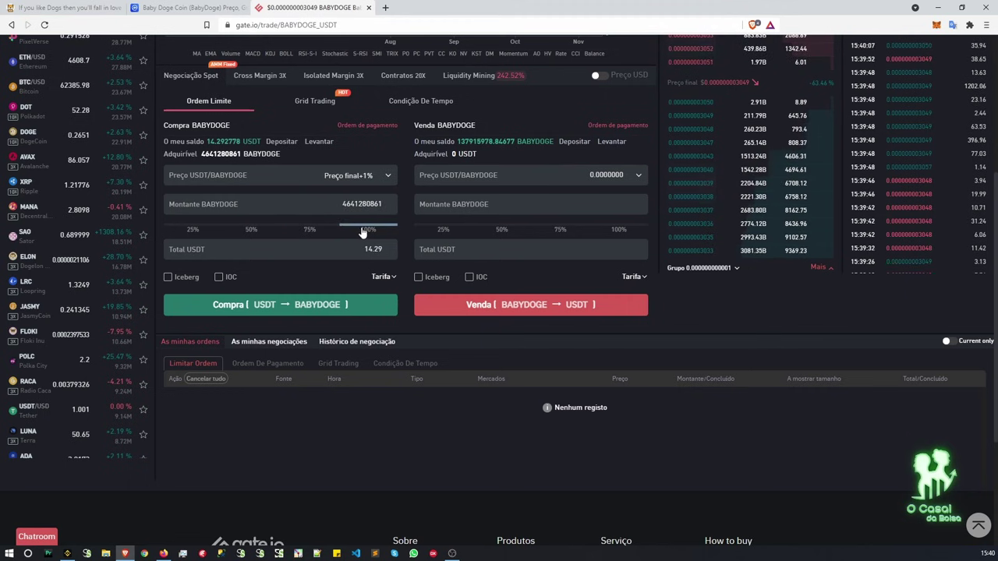
scroll(358, 271, down, 1)
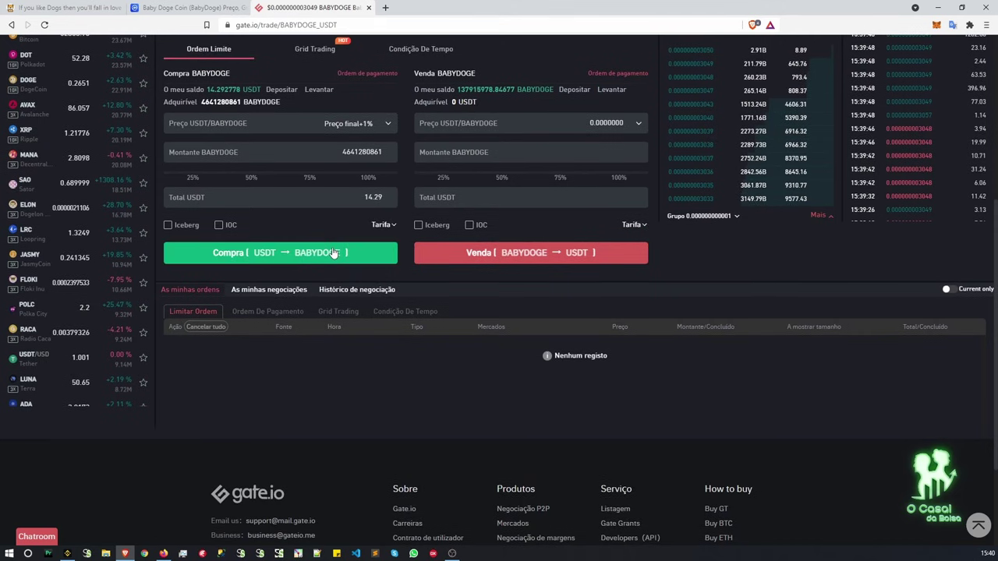
click(333, 253)
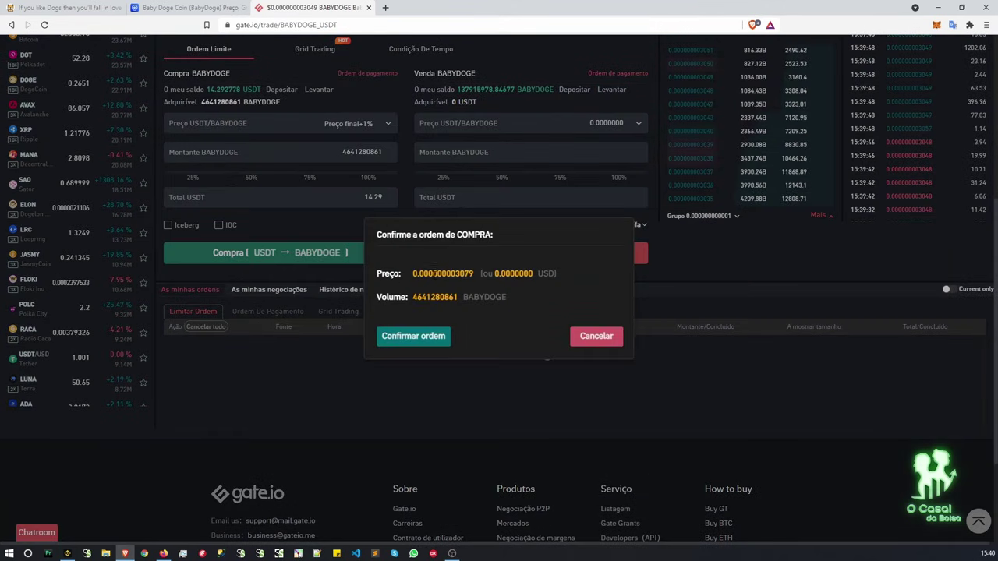
drag(432, 274, 487, 274)
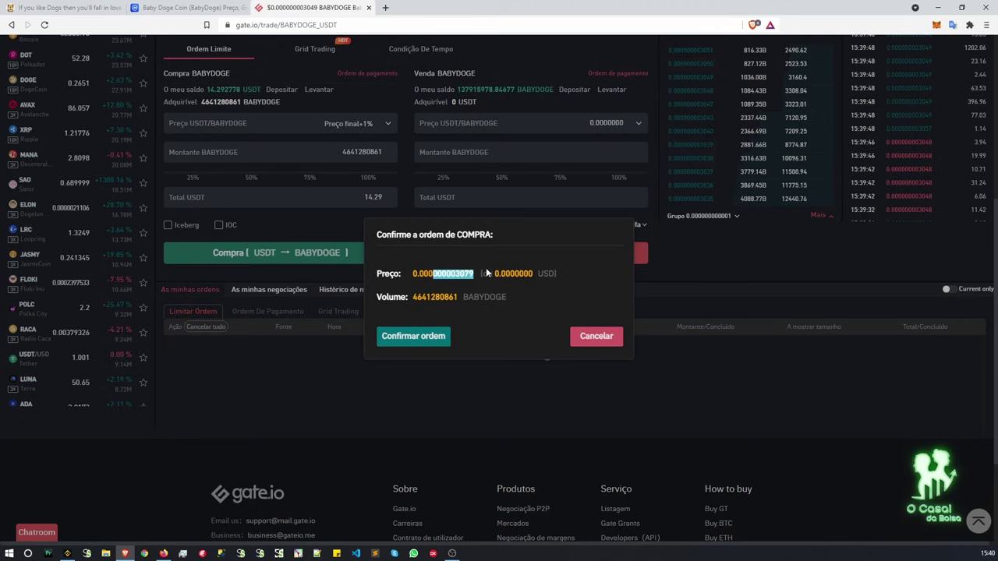
triple_click(428, 297)
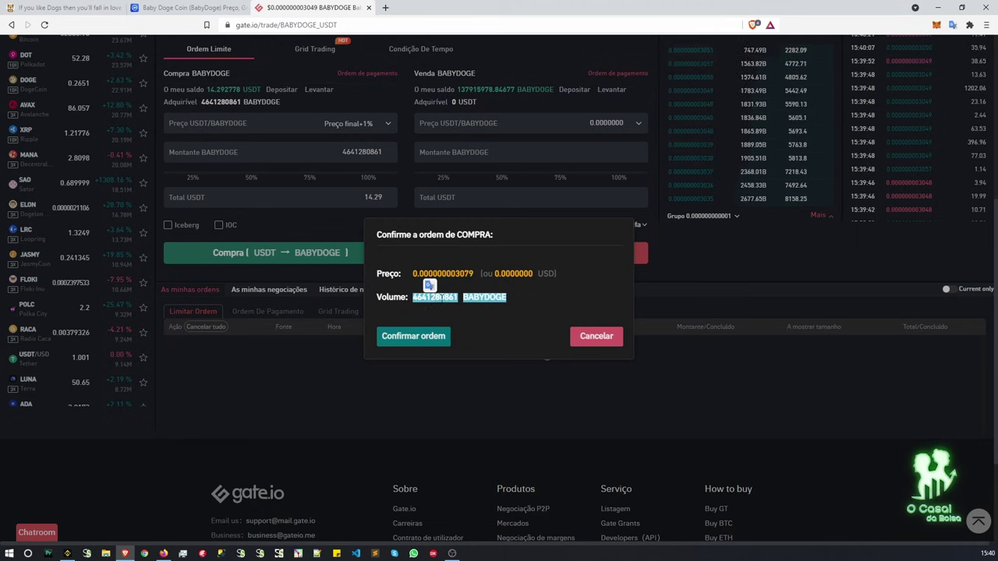
triple_click(436, 299)
click(483, 319)
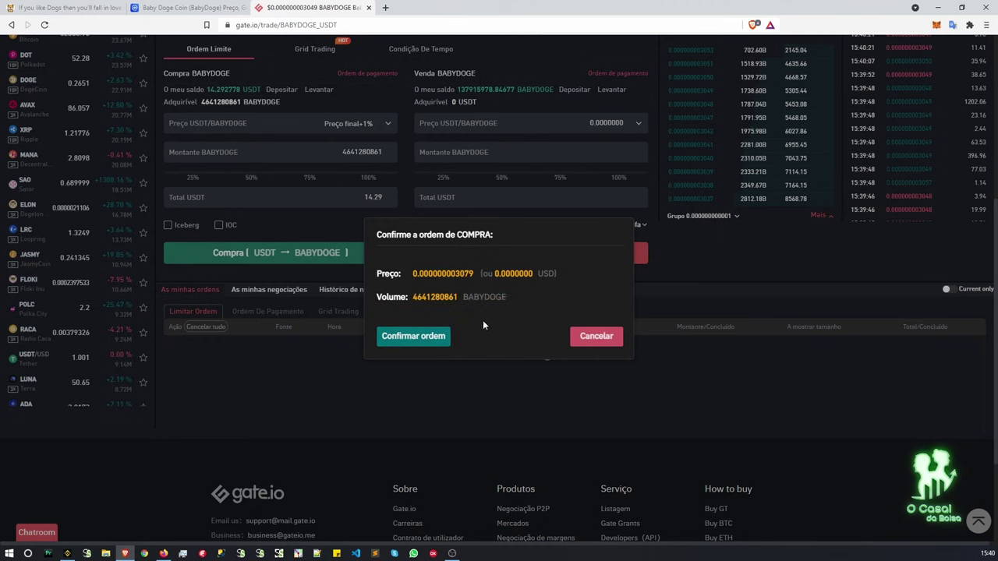
Confirm the buy order and authorize it with the fund password.
click(431, 336)
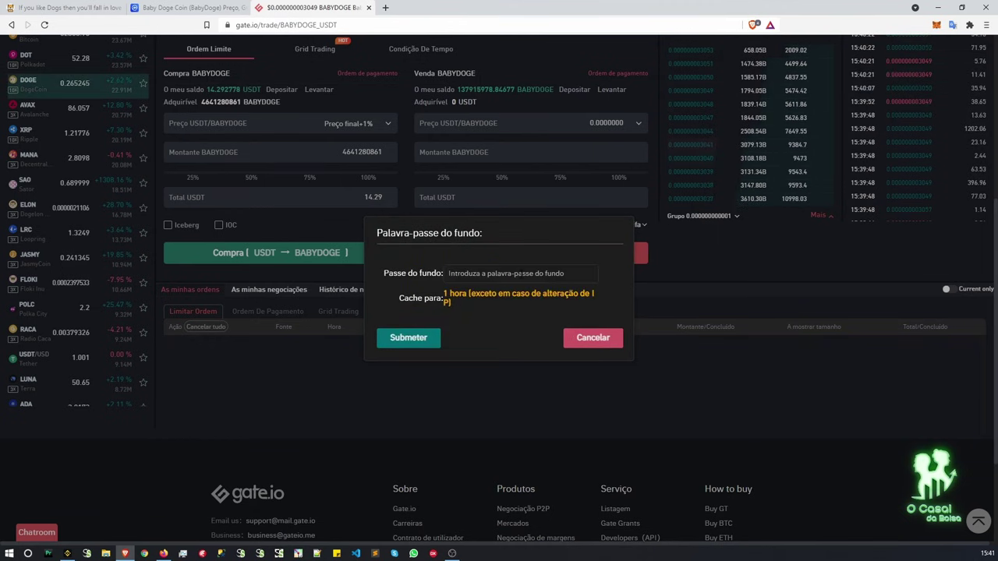
key(ctrl+v)
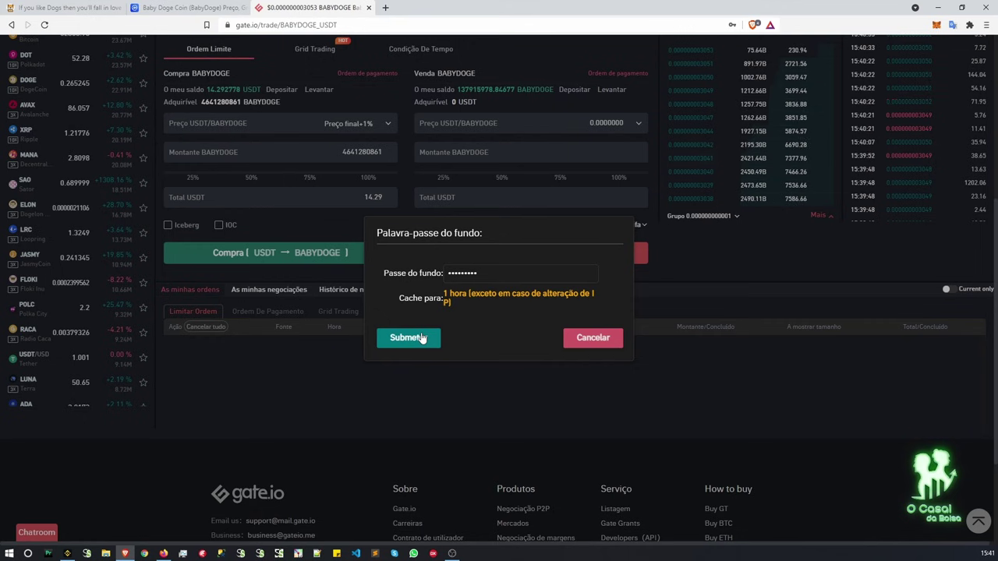
click(421, 338)
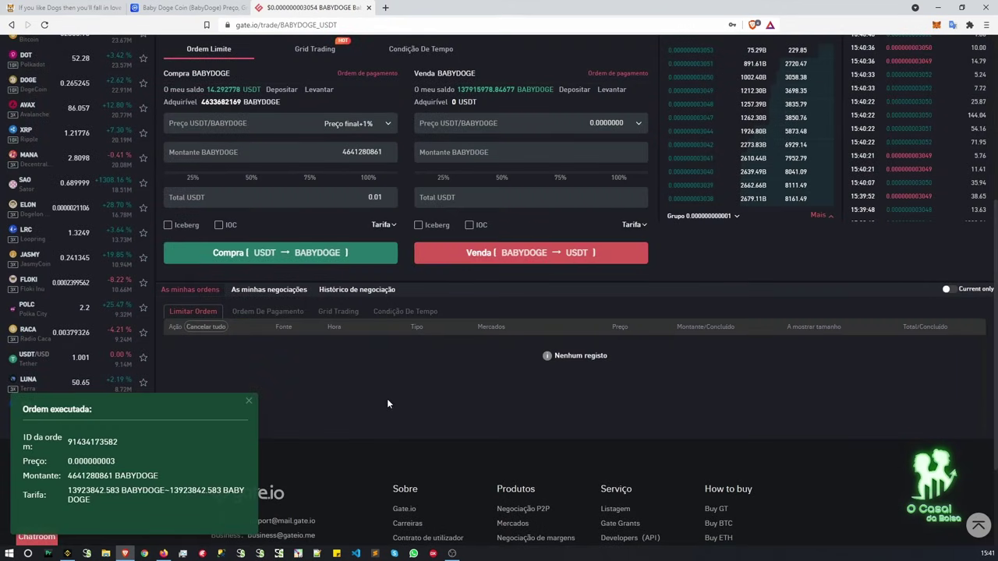
Open Funds Overview from the Wallet menu, showing 14.64 USD in the Spot account.
scroll(367, 420, up, 2)
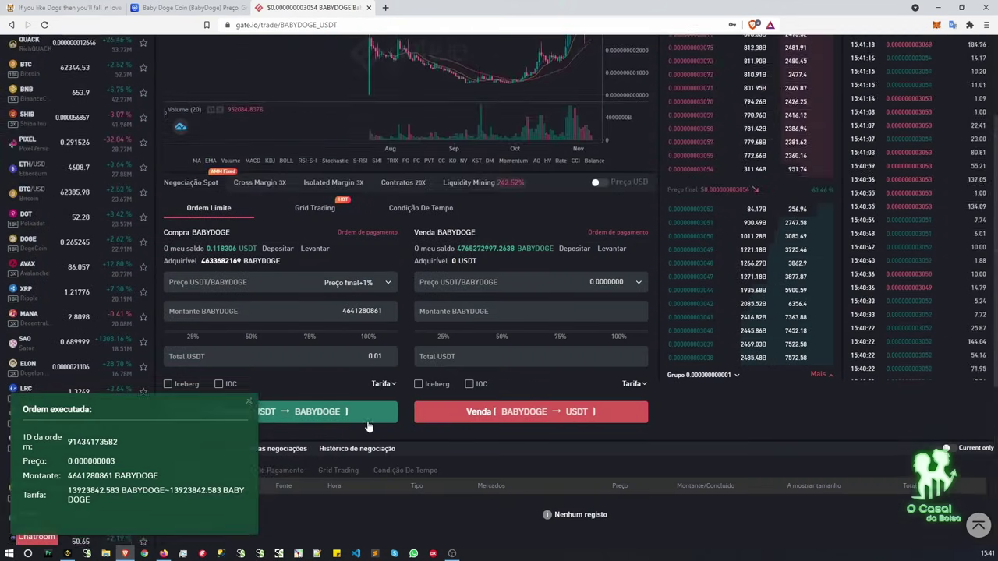
scroll(368, 426, up, 2)
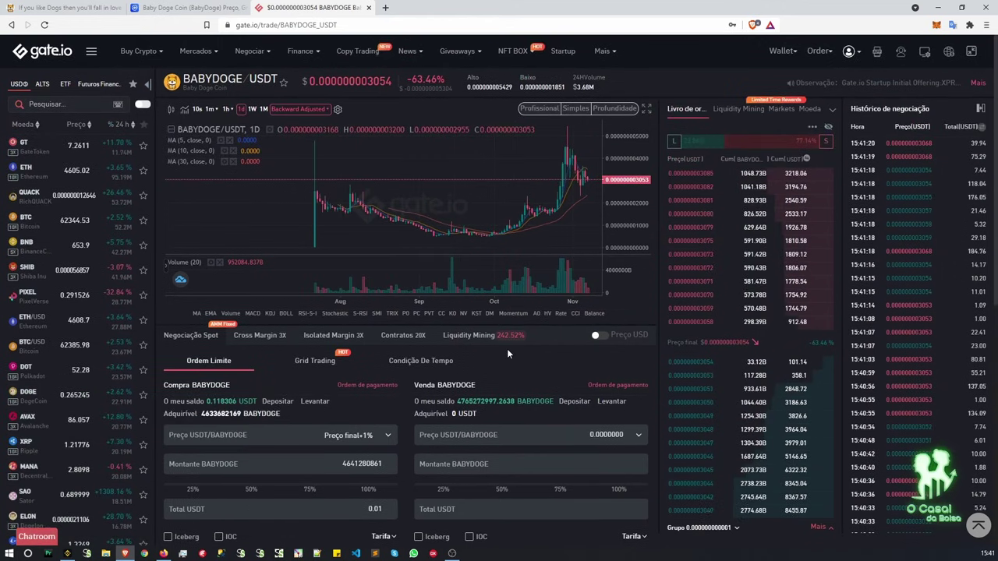
mouse_move(784, 50)
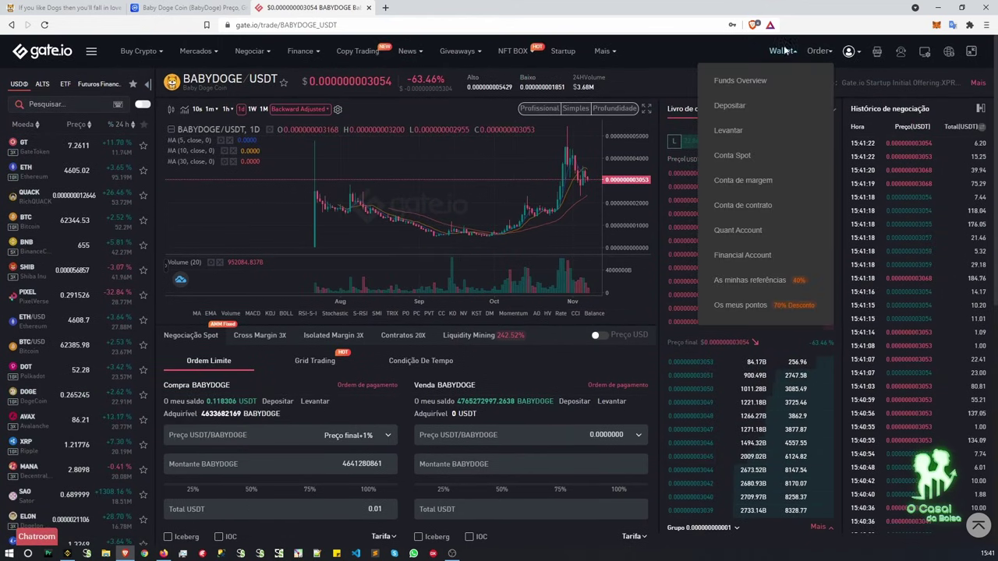
click(747, 81)
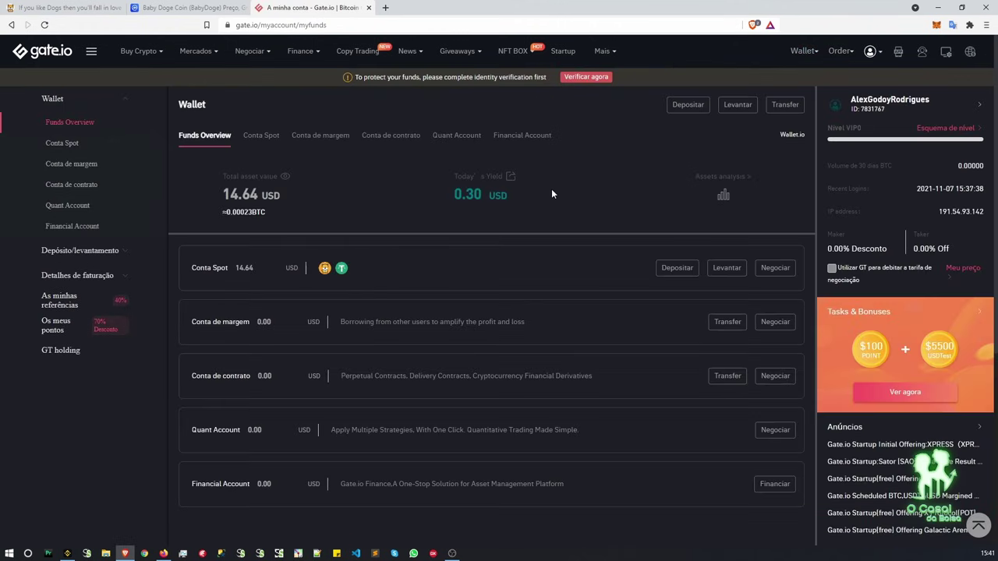
scroll(552, 192, down, 1)
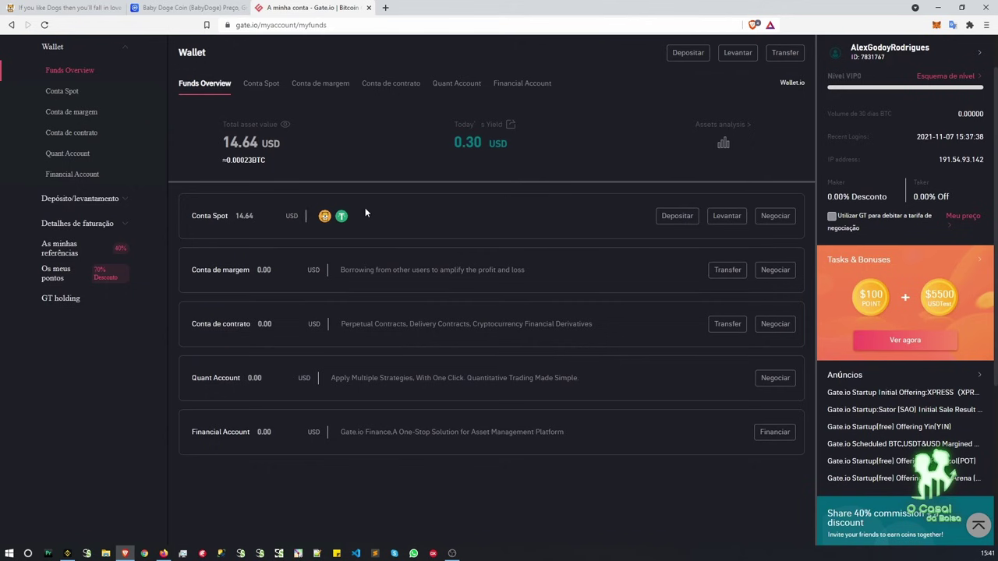
Open Conta Spot and point out 4,765,272,997.2638 BABYDOGE and 0.118307 USDT available.
click(267, 216)
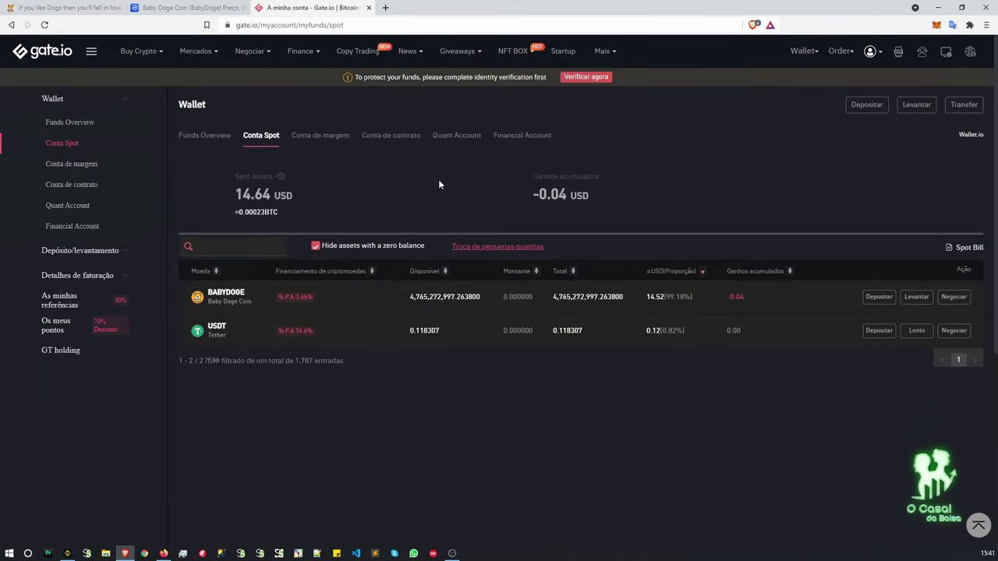
scroll(438, 176, down, 1)
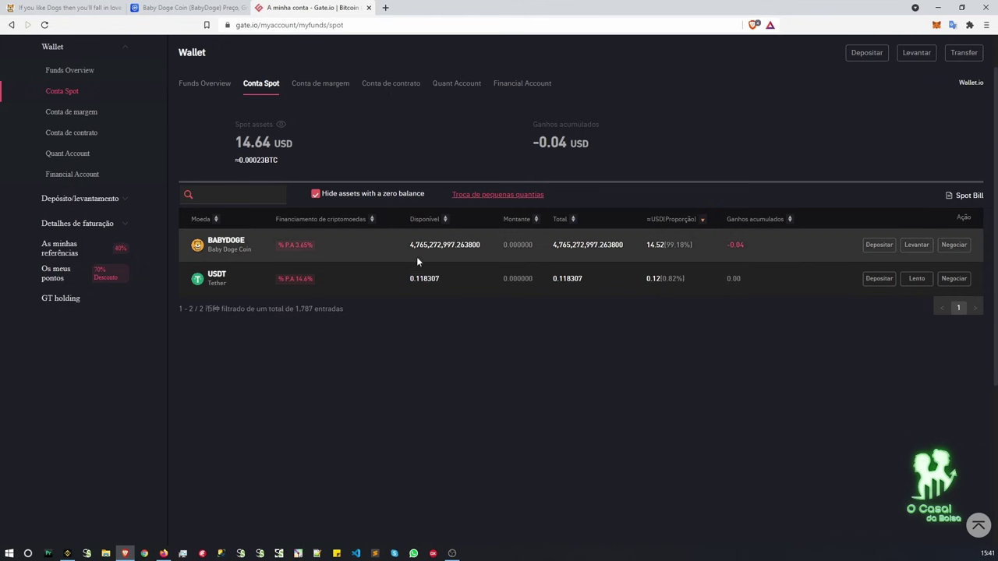
drag(480, 244, 405, 244)
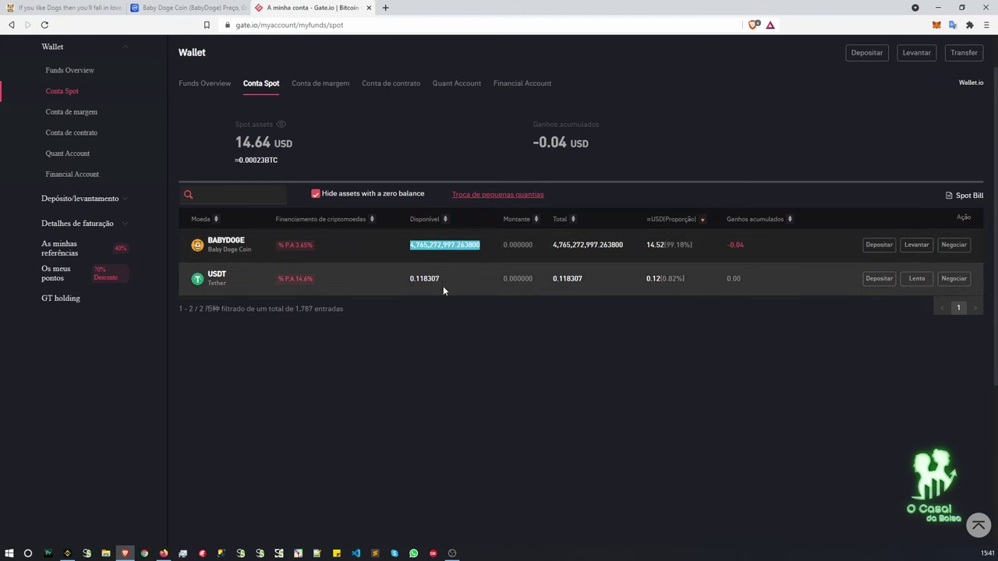
drag(441, 279, 408, 279)
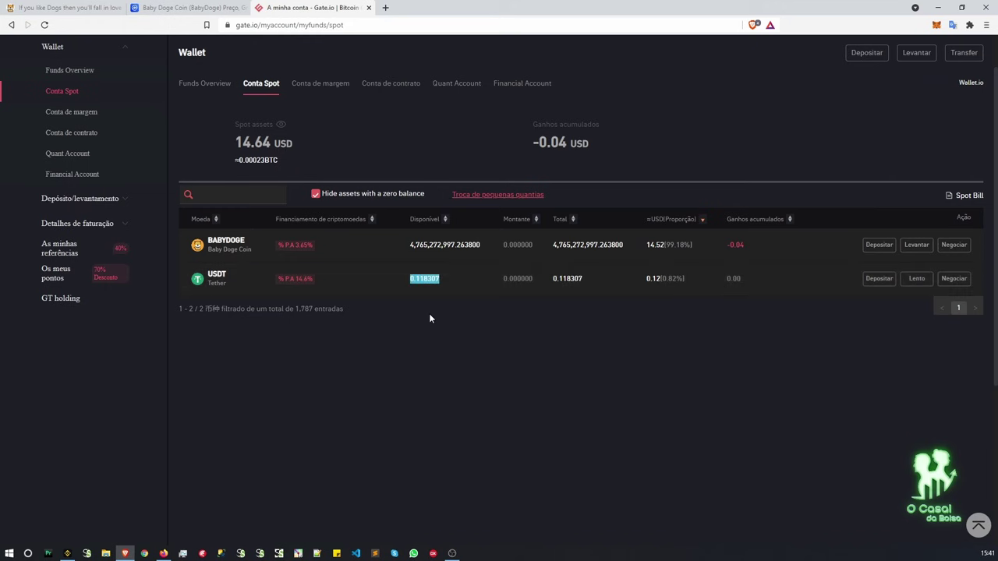
click(449, 319)
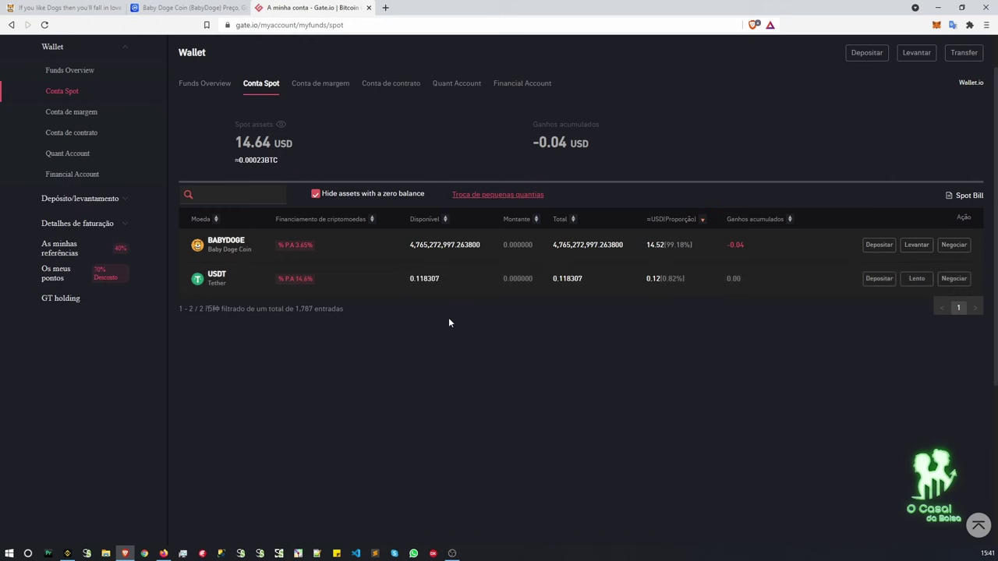